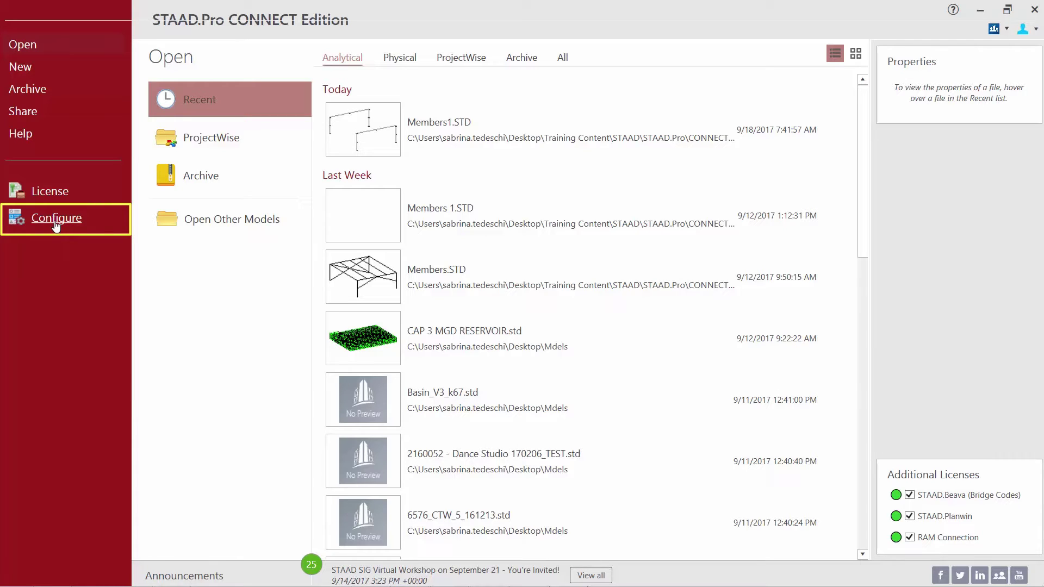
- Review the general application configuration, including base unit, global axes, working directory and diagram background
left_click(56, 222)
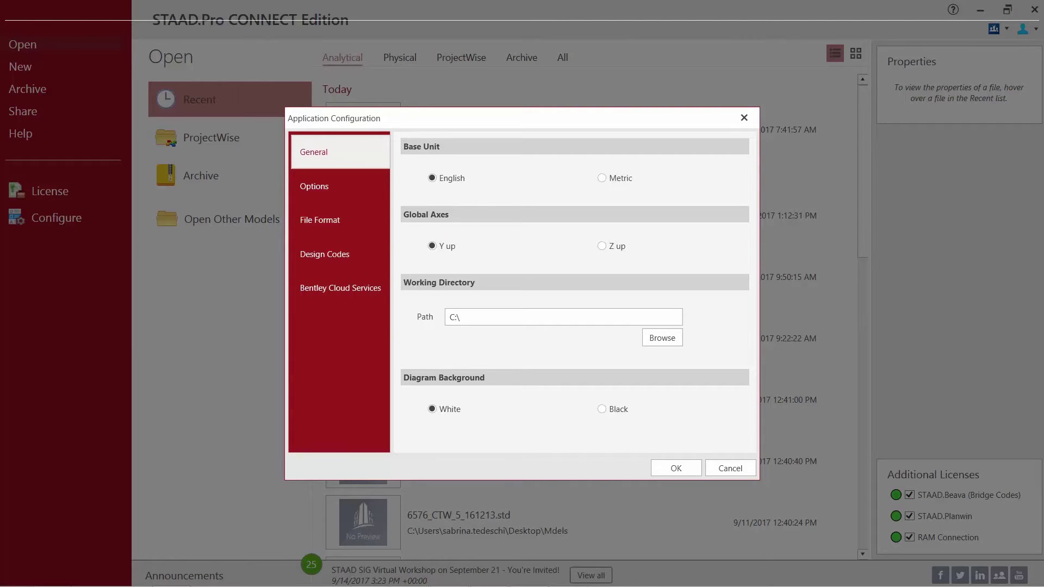
left_click(674, 468)
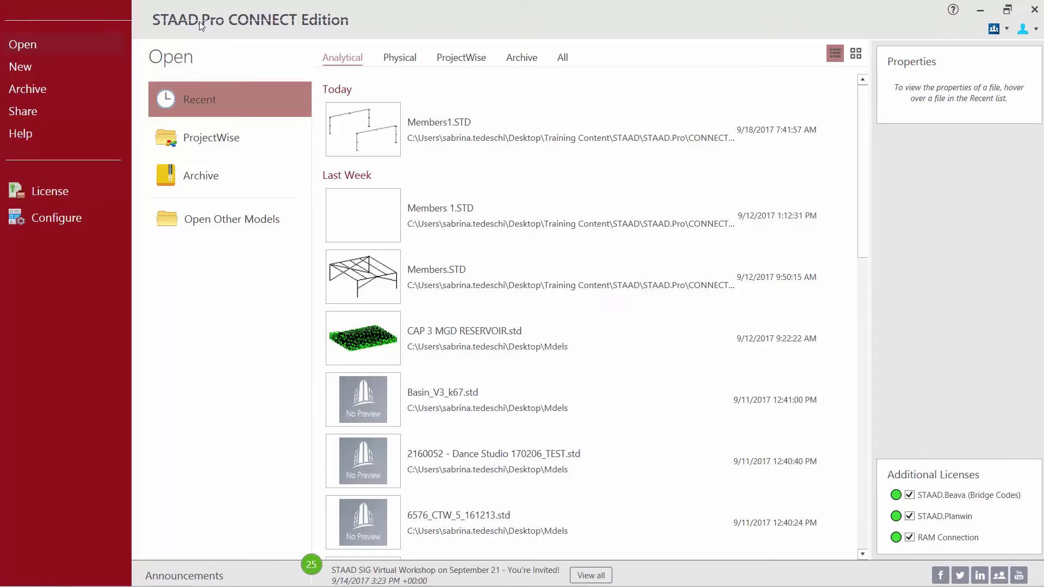
- Create a new Analytical model named Structure1 in English units, overwriting the existing file
left_click(20, 67)
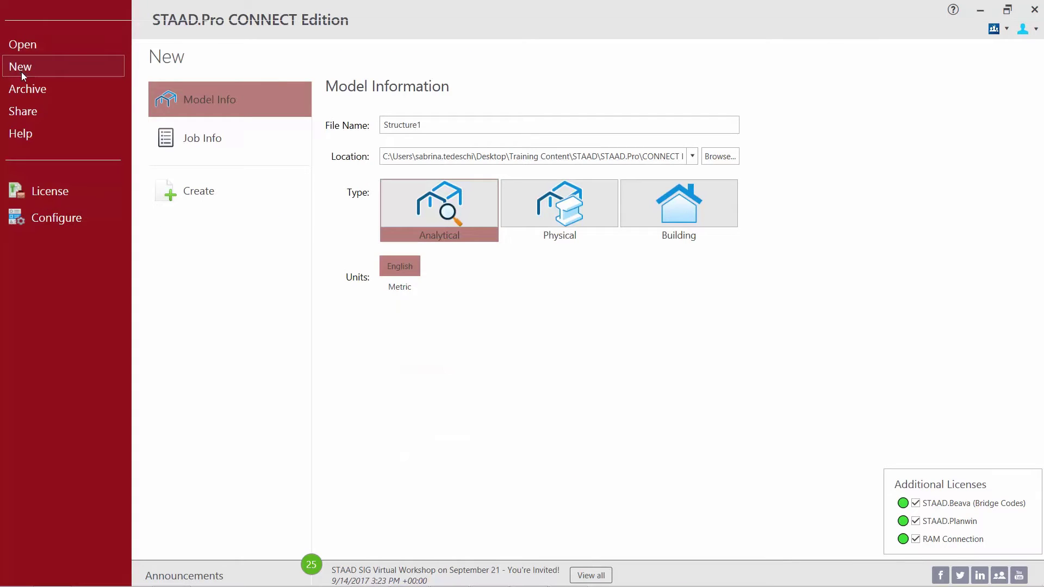
left_click(431, 125)
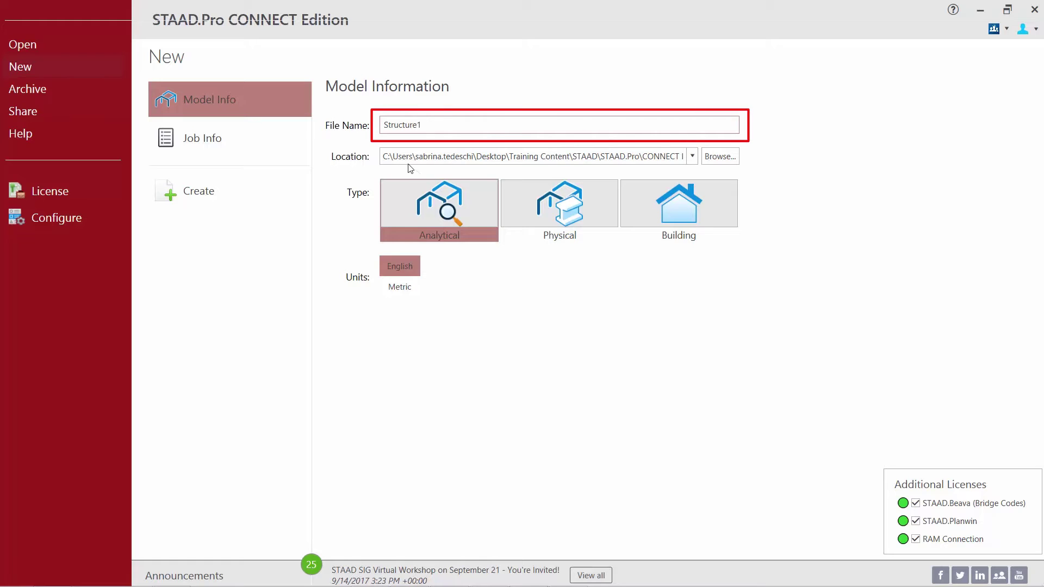
left_click(716, 158)
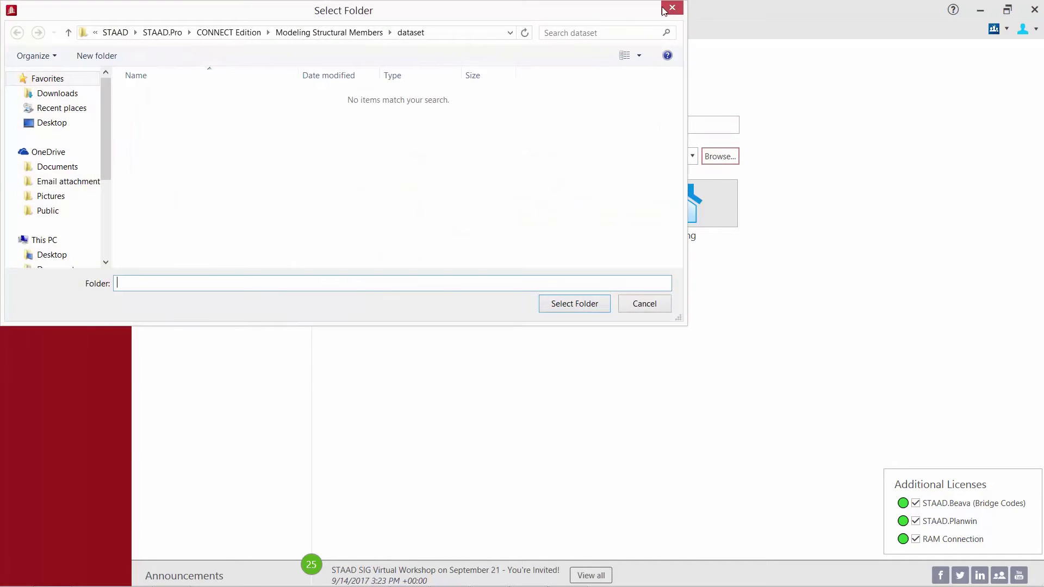
left_click(673, 9)
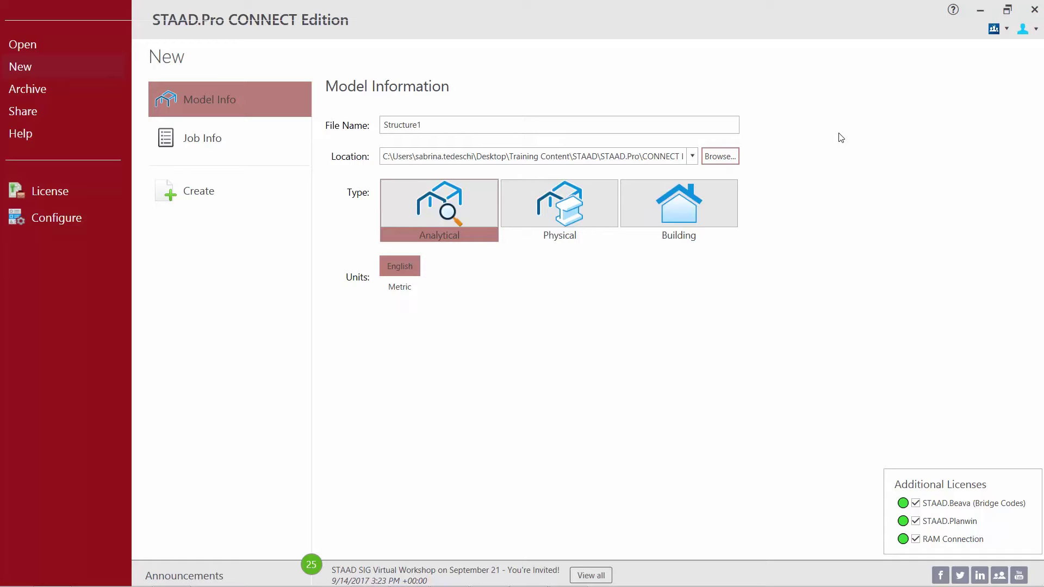
left_click(433, 214)
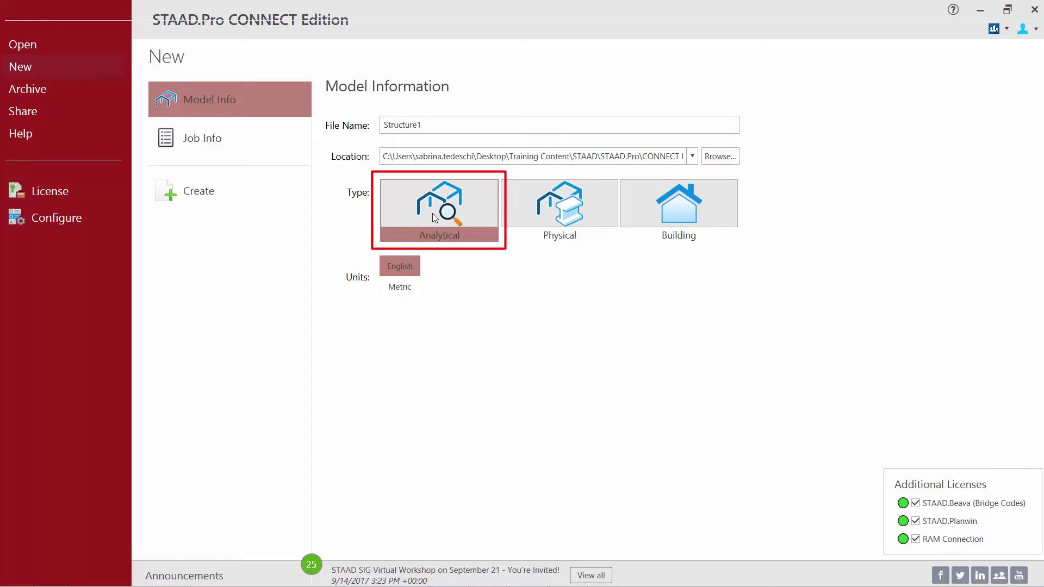
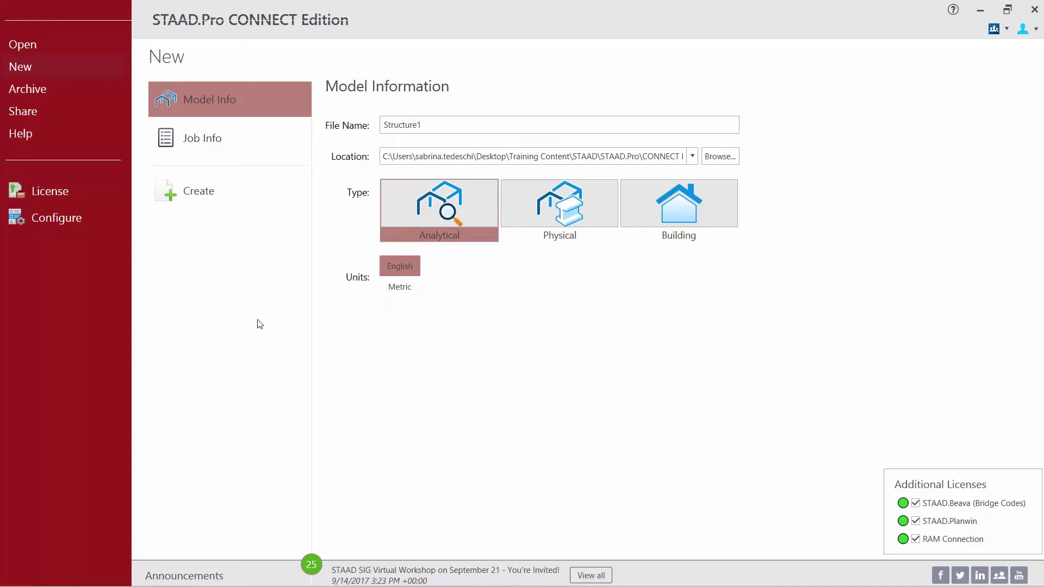
left_click(205, 194)
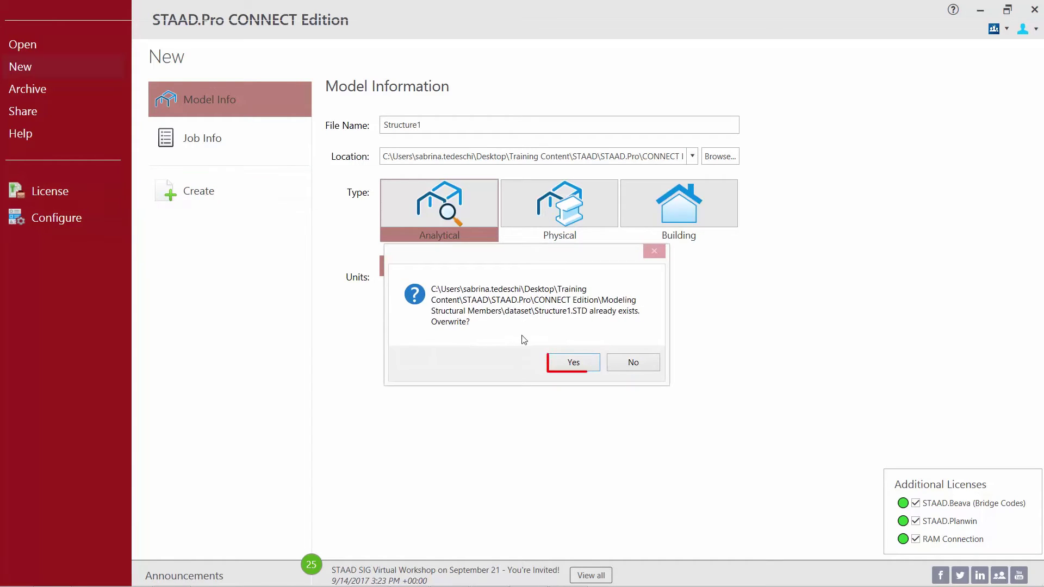
left_click(573, 362)
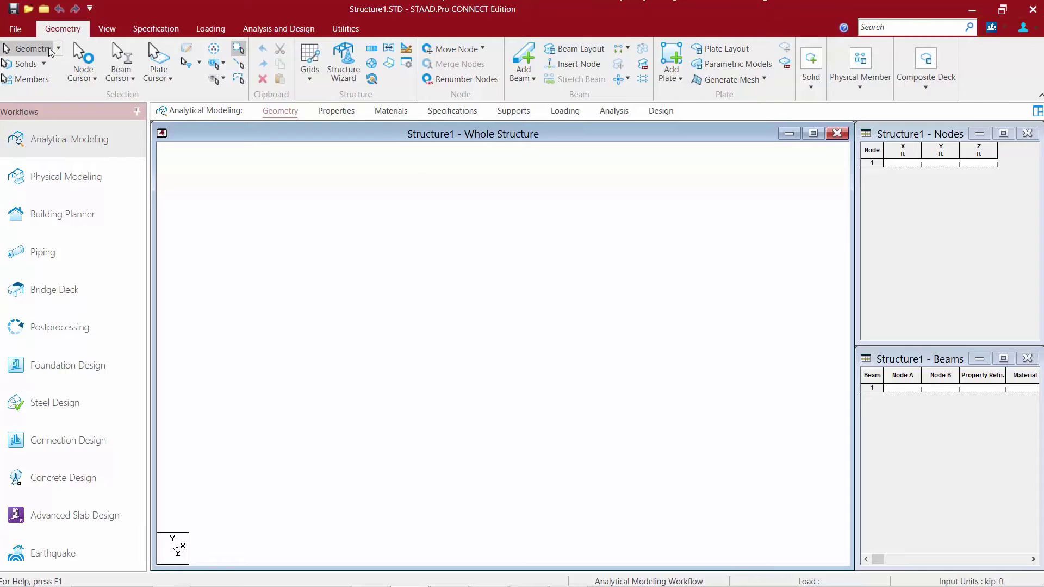
- Review the job and file information of the new model and return to the Geometry page
left_click(15, 30)
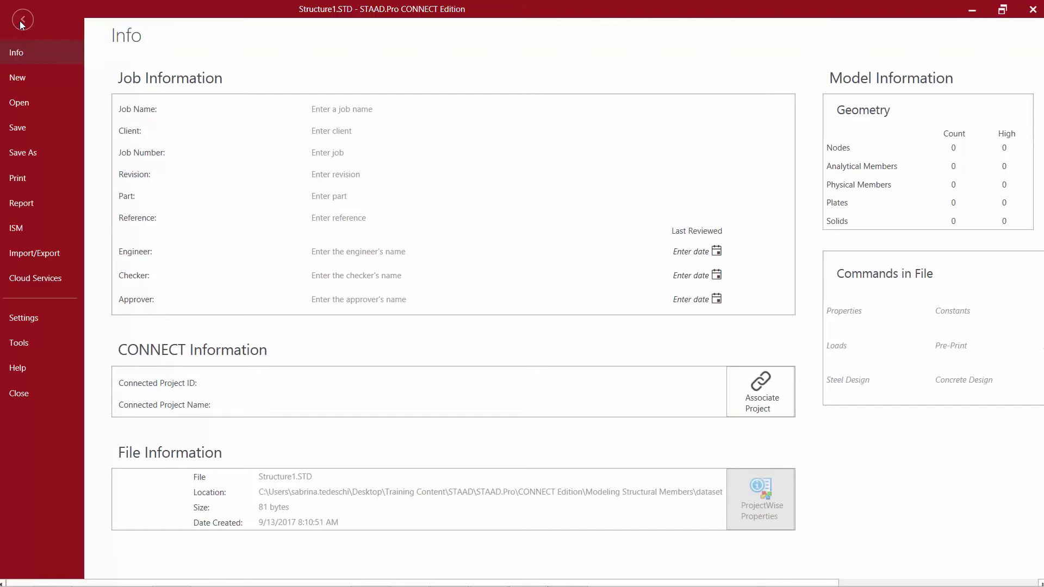
left_click(21, 20)
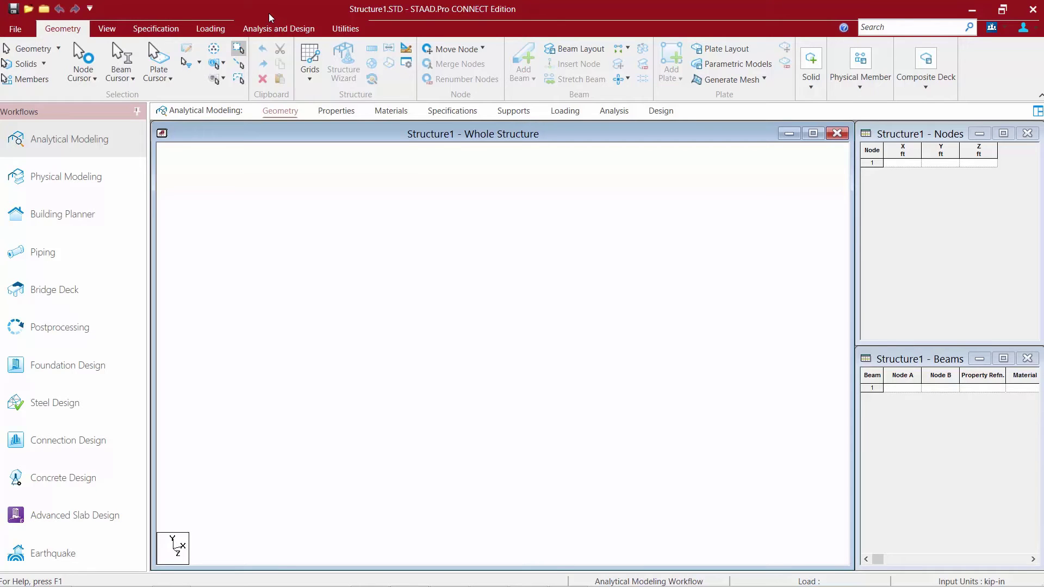
left_click(271, 112)
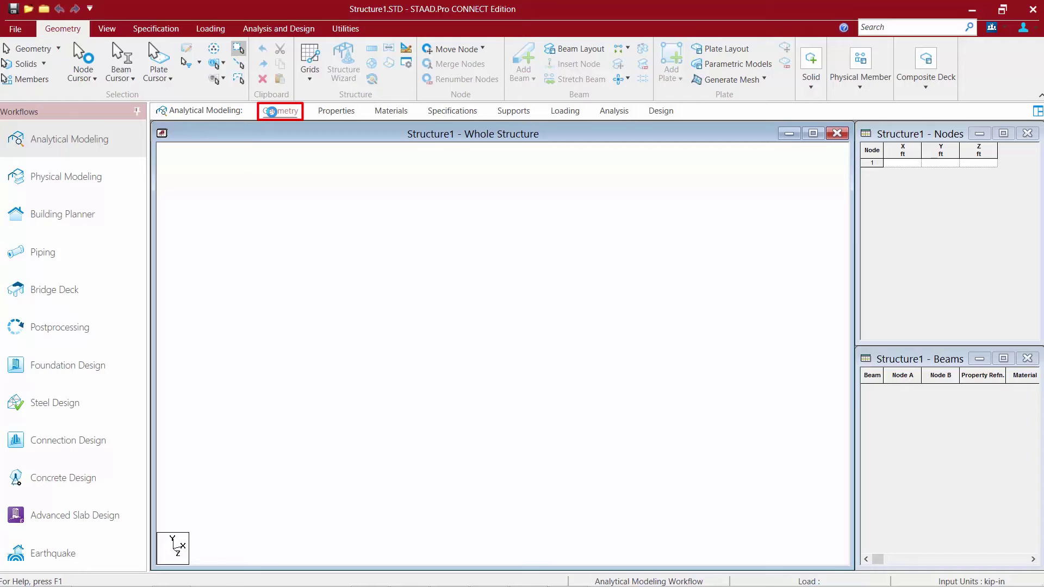
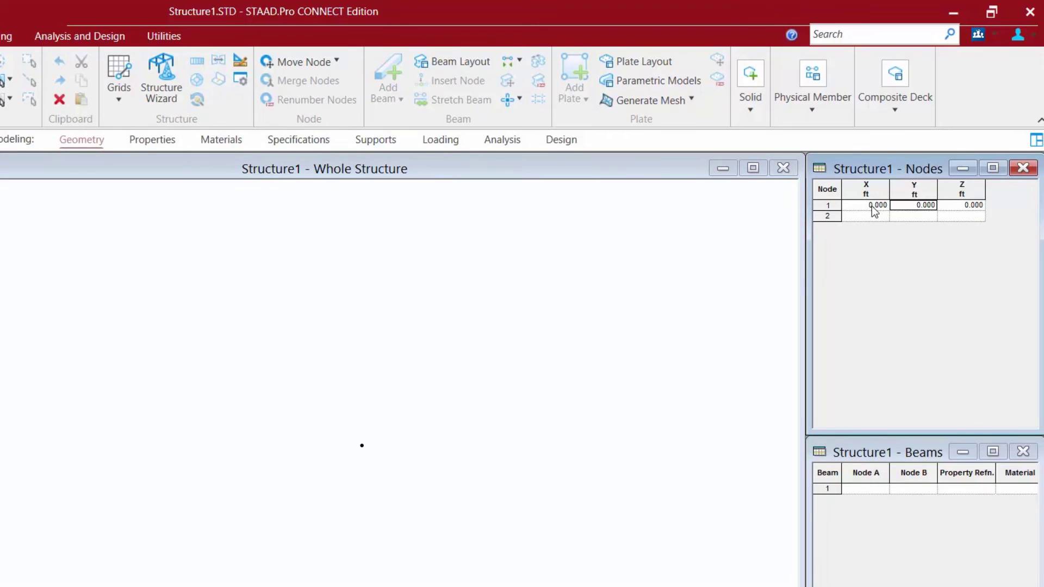
- Enter node 2 in the Nodes table with coordinates X 0, Y 15, Z 0 ft
key("Tab")
key("Tab")
type("0")
key("Tab")
type("15")
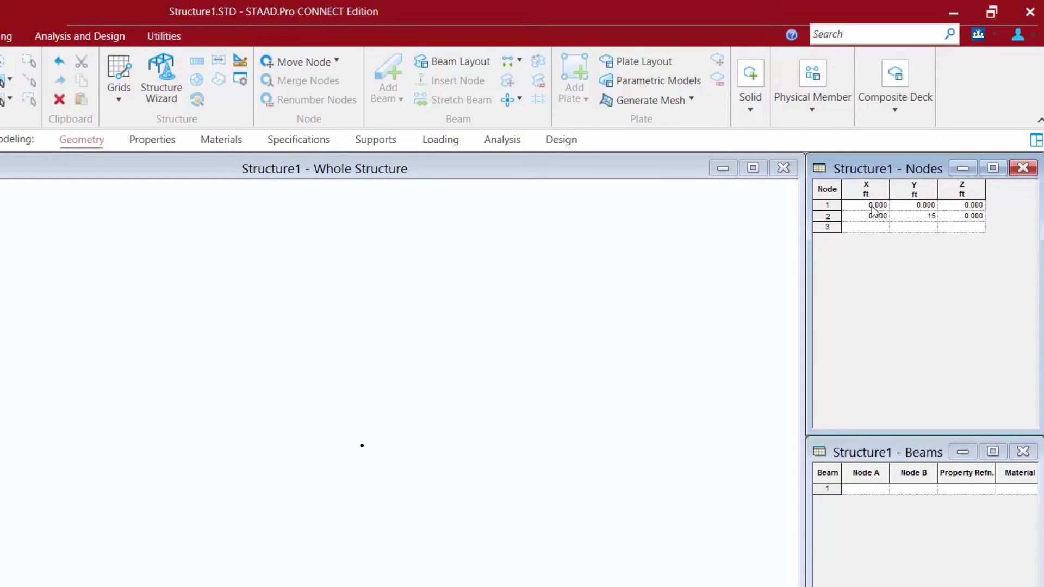
key("Return")
- Add nodes 3 to 8 with X coordinates 25, 25, 0, 0, 25 and 25 ft
type("25")
key("Return")
type("25")
key("Return")
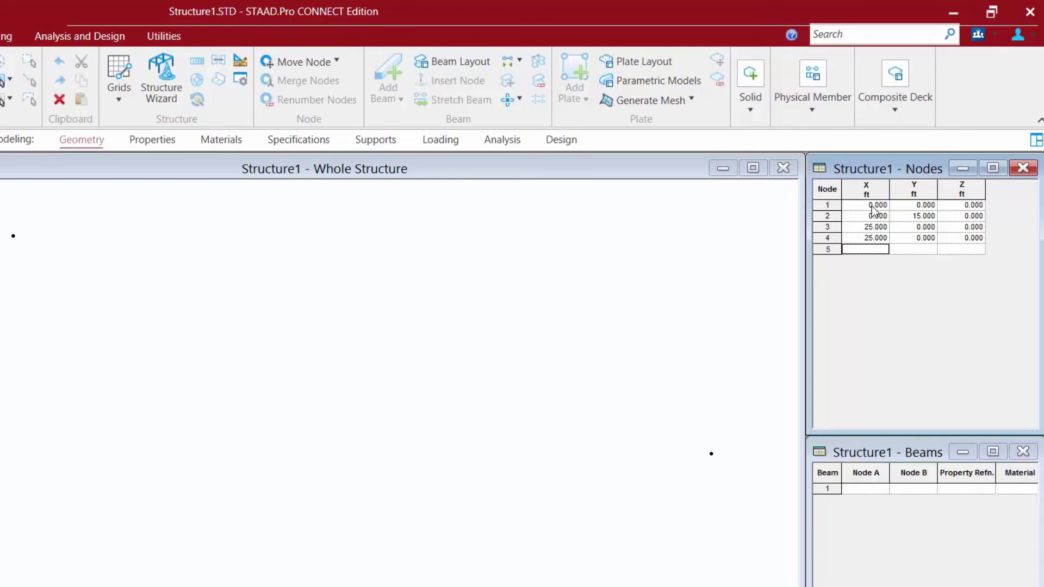
key("Return")
key("Return")
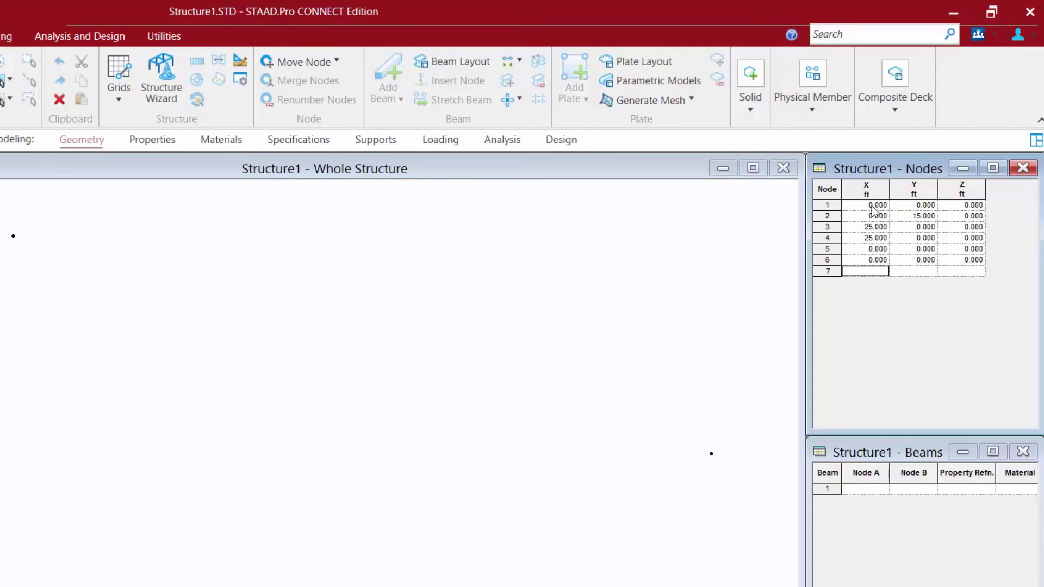
type("25")
key("Return")
type("25")
key("Return")
- Set the Y coordinate of nodes 3, 6 and 7 to 15 ft
key("Right")
key("Up")
key("Up")
key("Up")
key("Up")
key("Up")
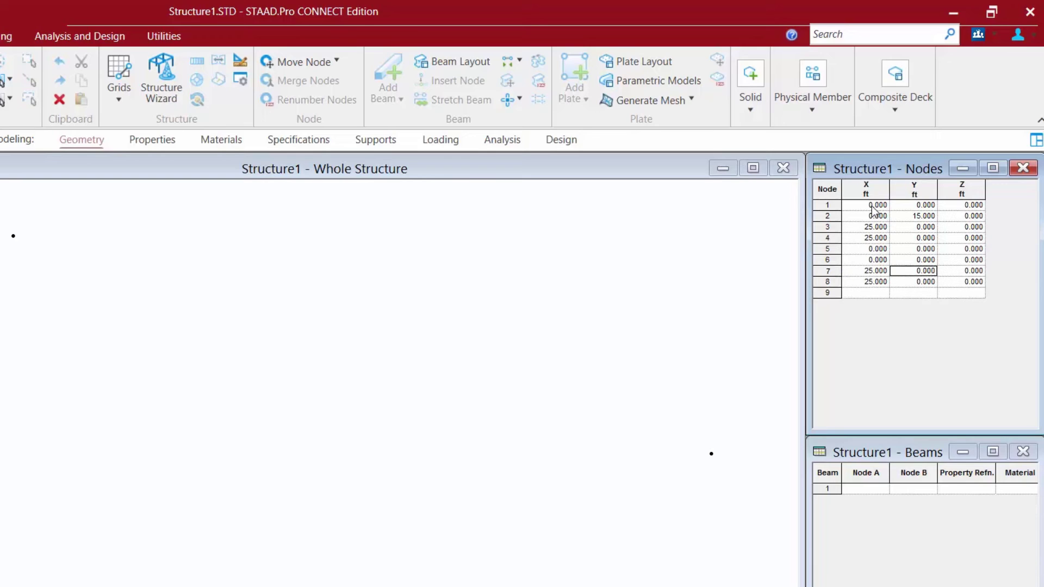
type("15")
key("Return")
key("Down")
key("Down")
type("15")
key("Return")
type("15")
key("Tab")
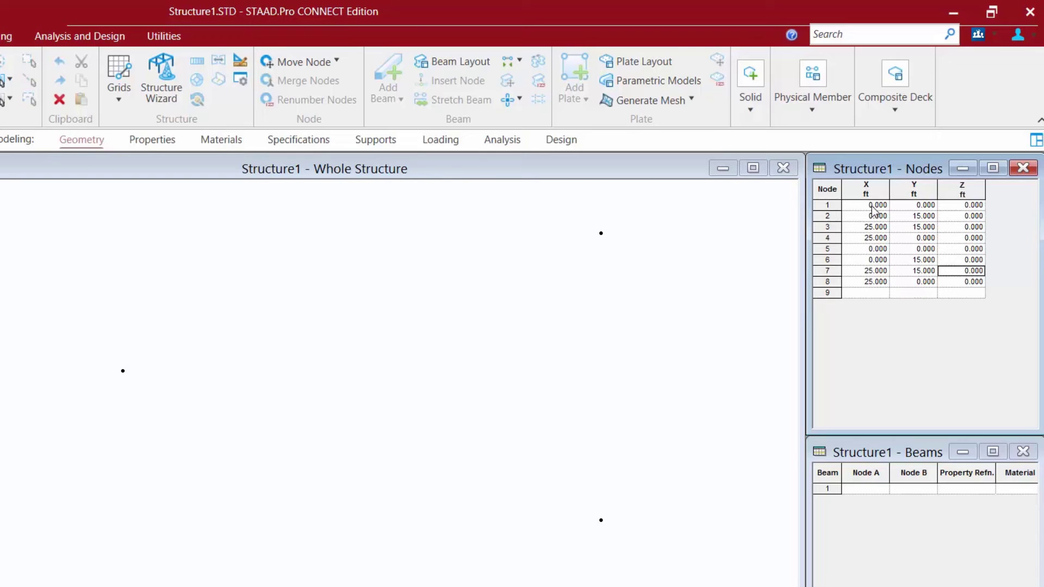
- Set the Z coordinate of nodes 5 to 8 to -30 ft and save the structure
key("Up")
key("Up")
type("-30")
key("Return")
type("-30")
key("Return")
type("-30")
key("Return")
type("-30")
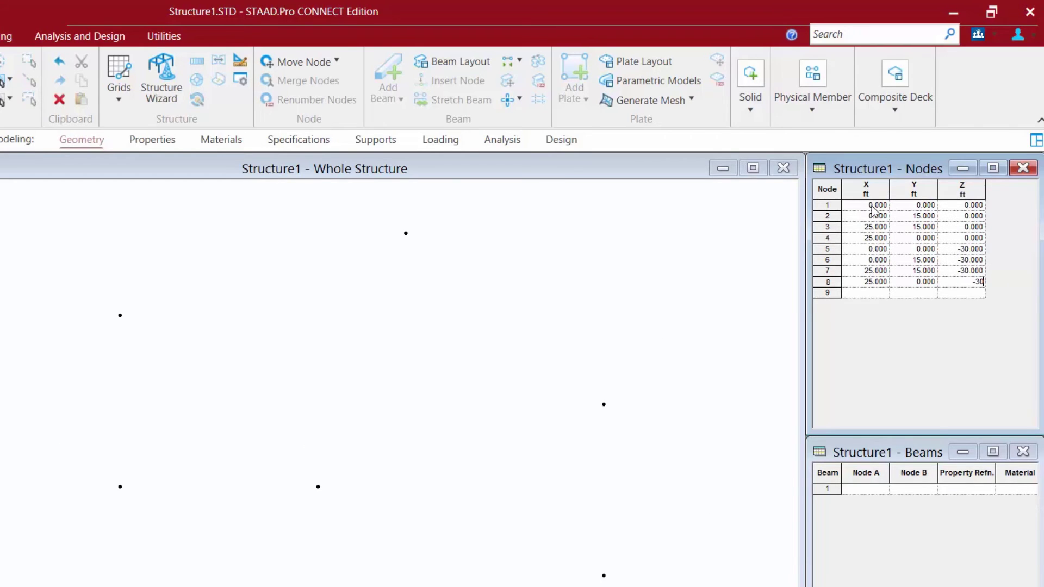
key("Return")
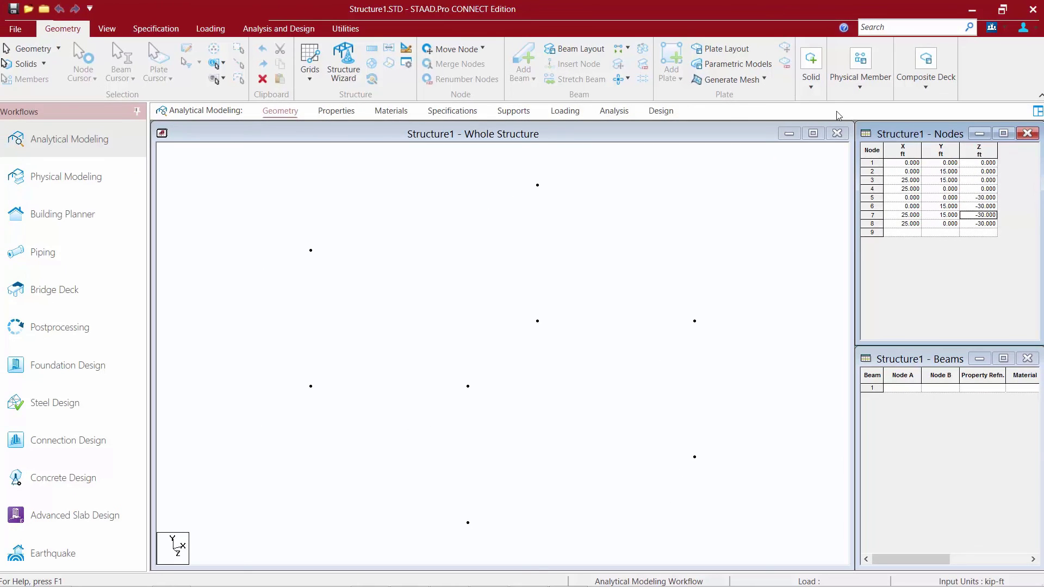
left_click(14, 9)
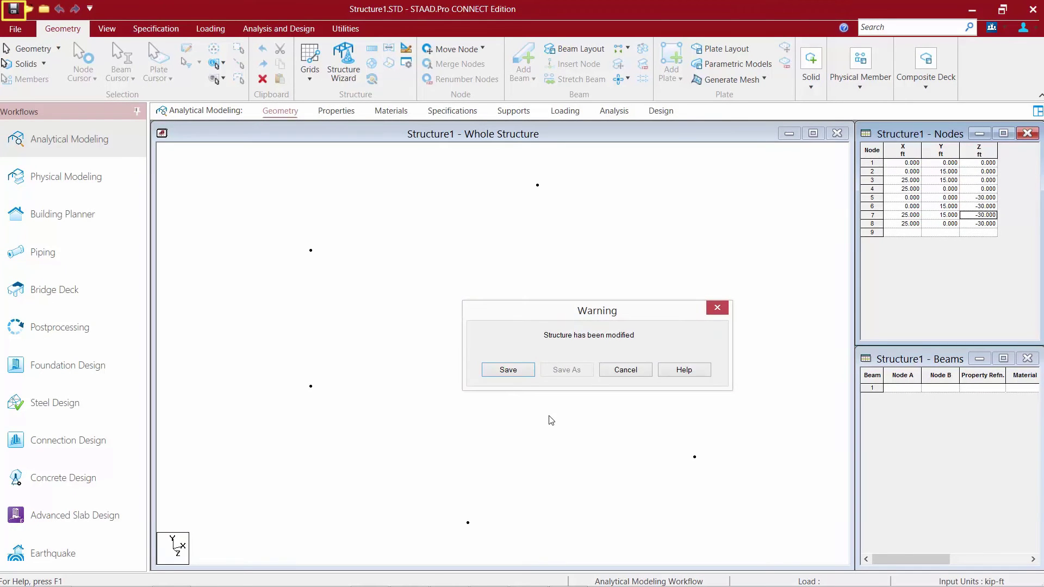
left_click(515, 374)
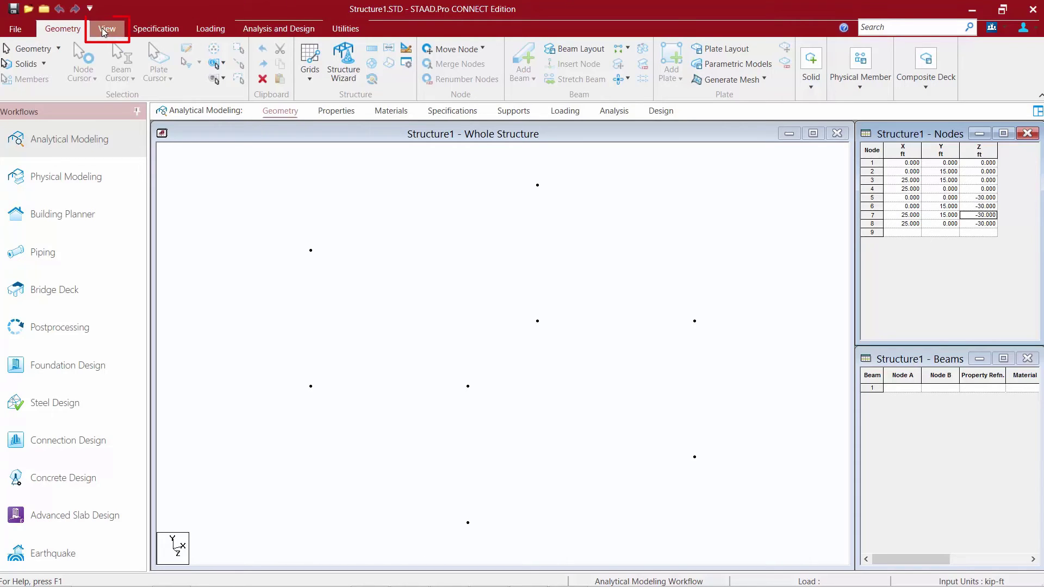
- Turn on node number labels in the whole structure view
left_click(103, 29)
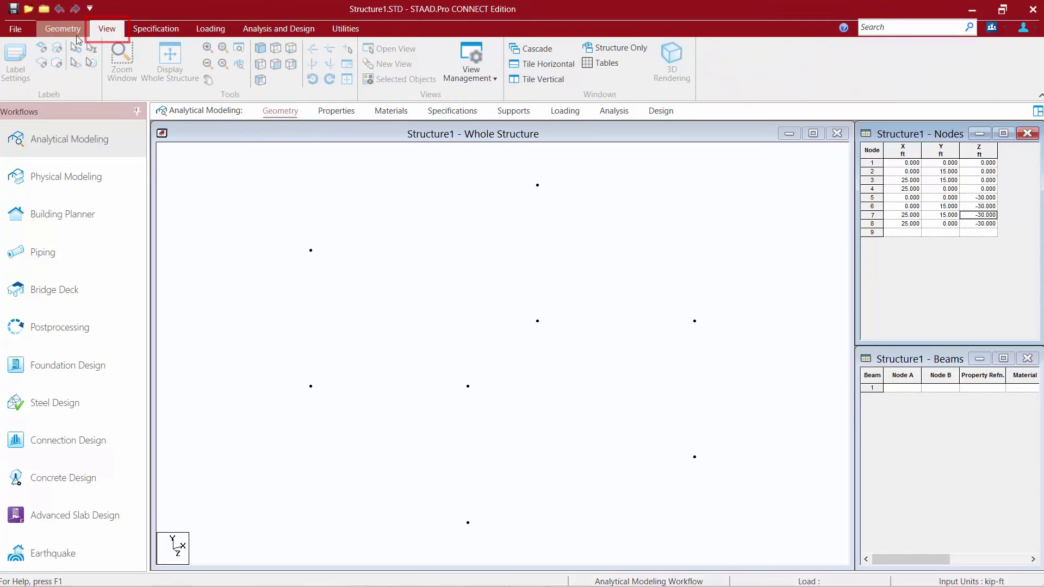
left_click(212, 139)
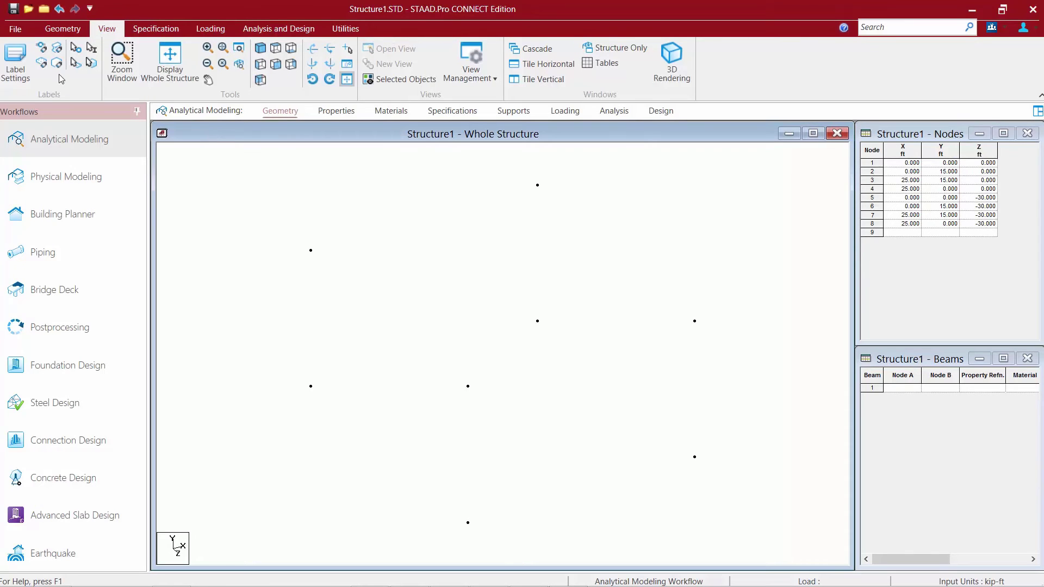
left_click(43, 48)
- Define beam 1 in the Beams table from node 1 to node 2
left_click(900, 389)
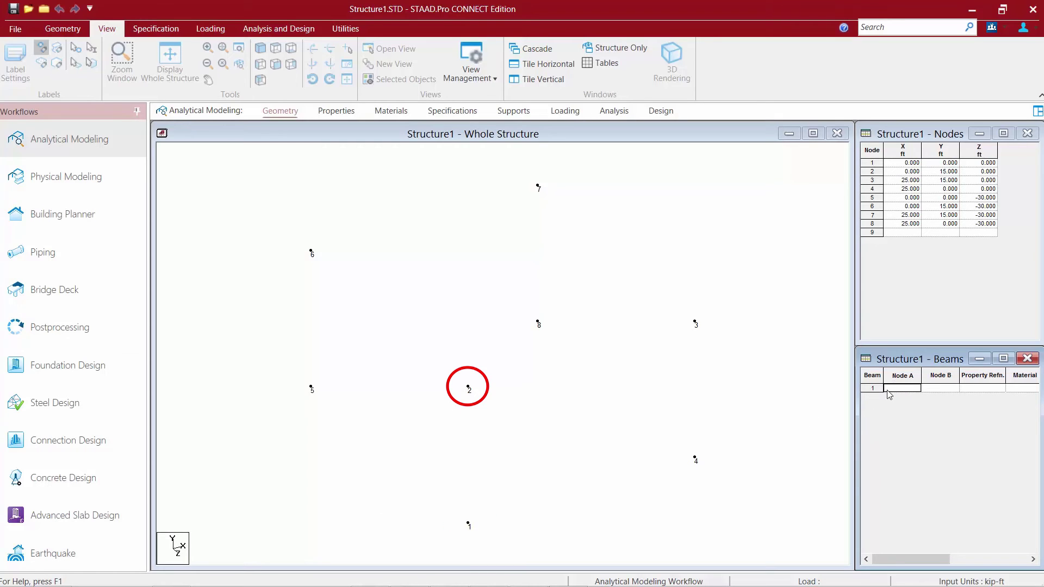
type("1")
key("Tab")
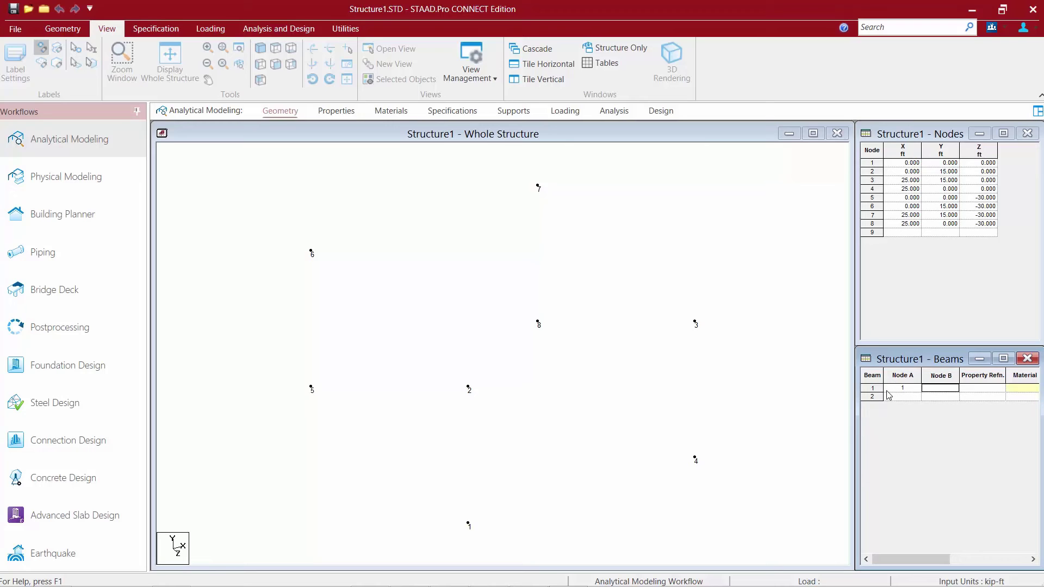
type("2")
key("Return")
- Define beam 2 from node 2 to node 3 and beam 3 from node 3 to node 4
left_click(887, 395)
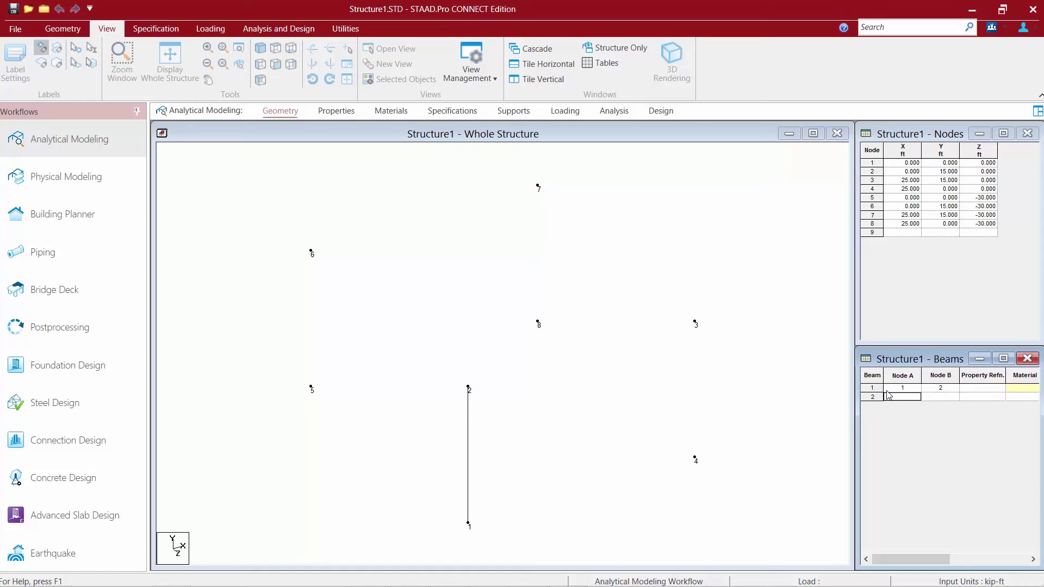
type("2")
key("Tab")
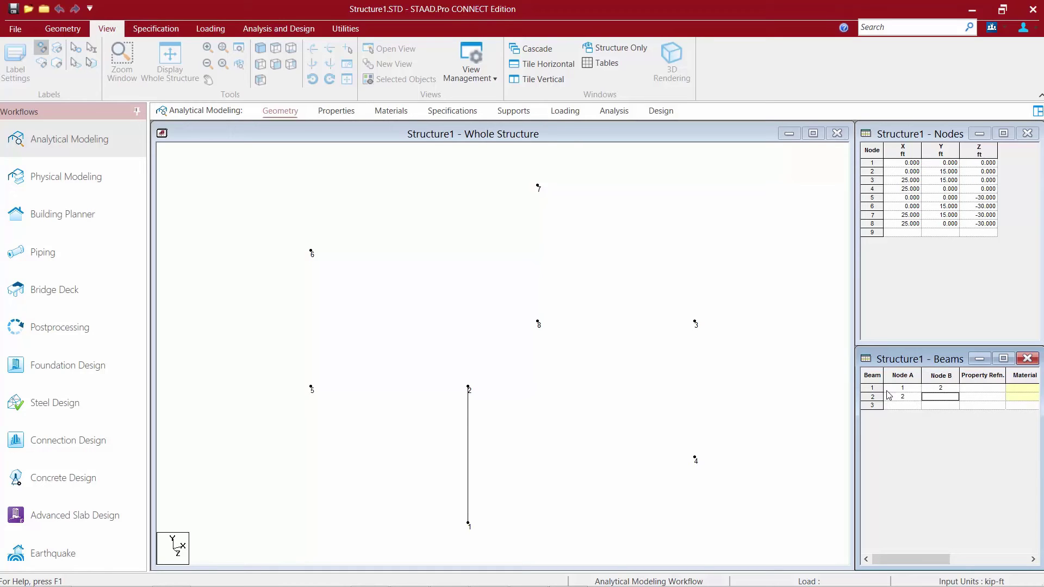
type("3")
key("Return")
key("Left")
type("3")
key("Tab")
type("4")
key("Return")
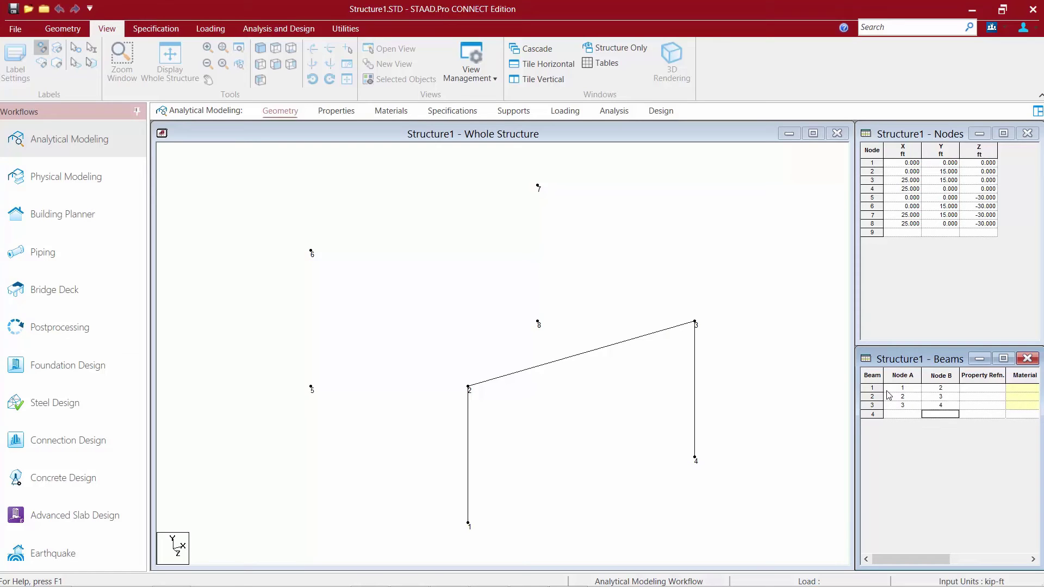
- Define beam 4 from node 5 to node 6 and beam 5 from node 6 to node 7
key("Left")
type("5")
key("Tab")
type("6")
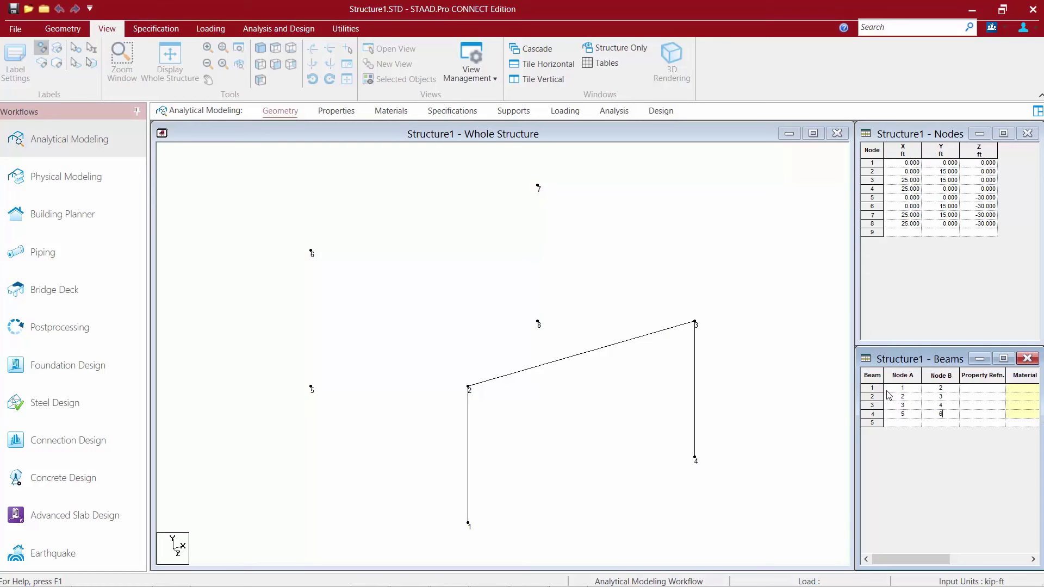
key("Return")
key("Left")
type("6")
key("Tab")
type("7")
key("Return")
- Define beam 6 from node 7 to node 8 to complete the rear frame
key("Left")
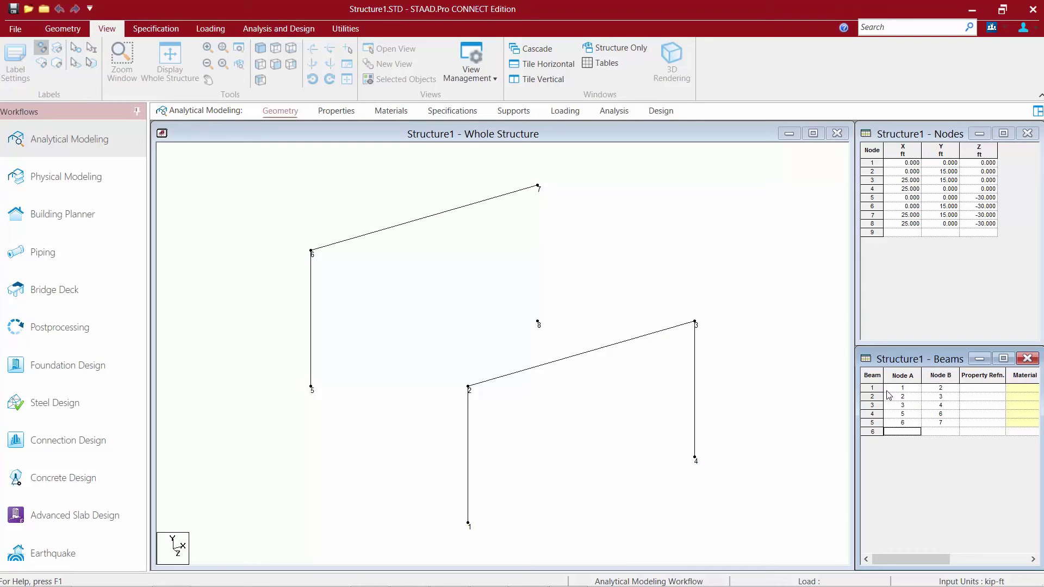
type("7")
key("Tab")
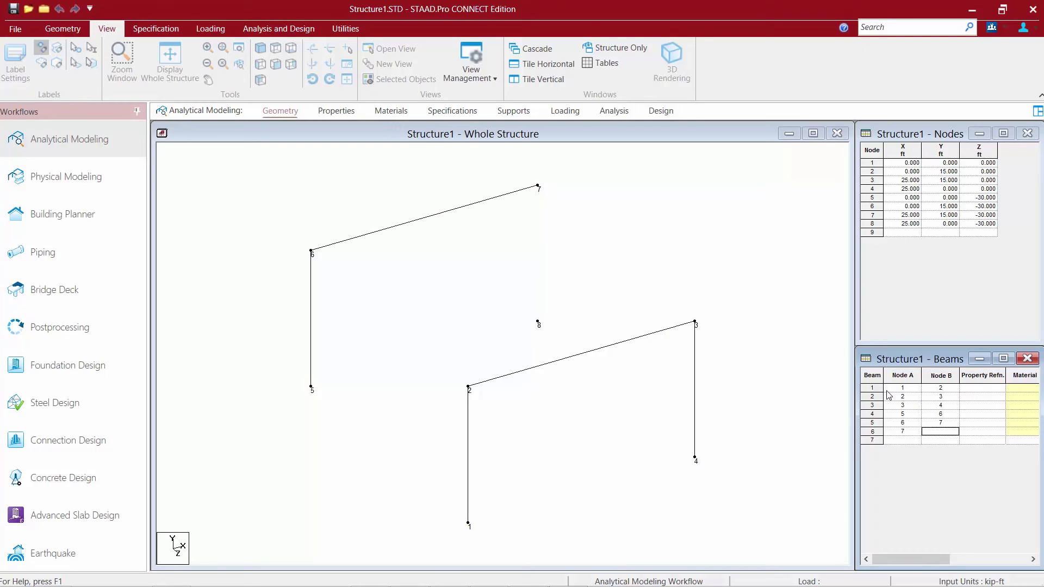
key("Up")
key("Down")
type("8")
key("Up")
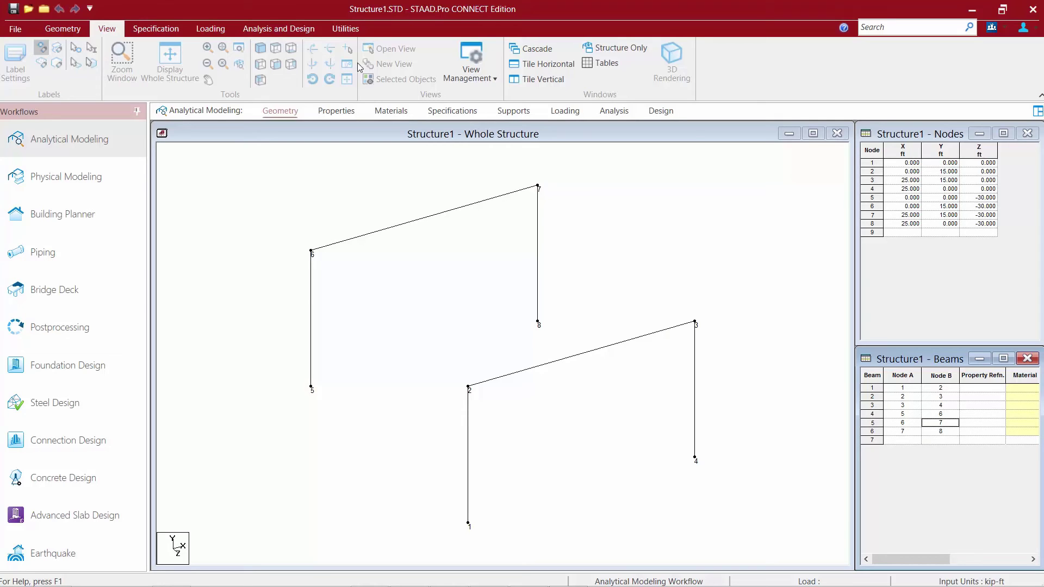
- Save the modified structure with both frames
left_click(28, 9)
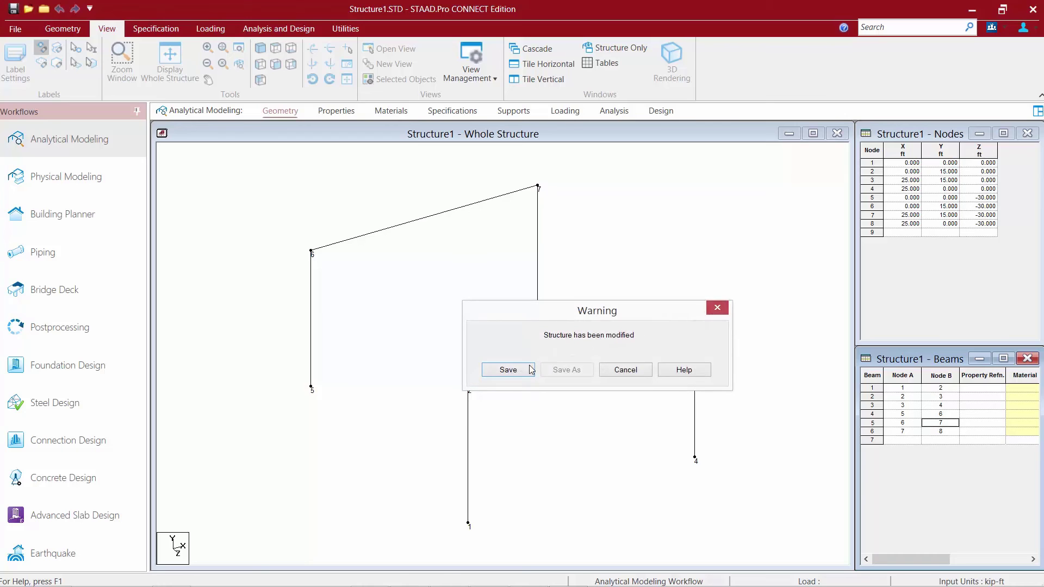
left_click(508, 370)
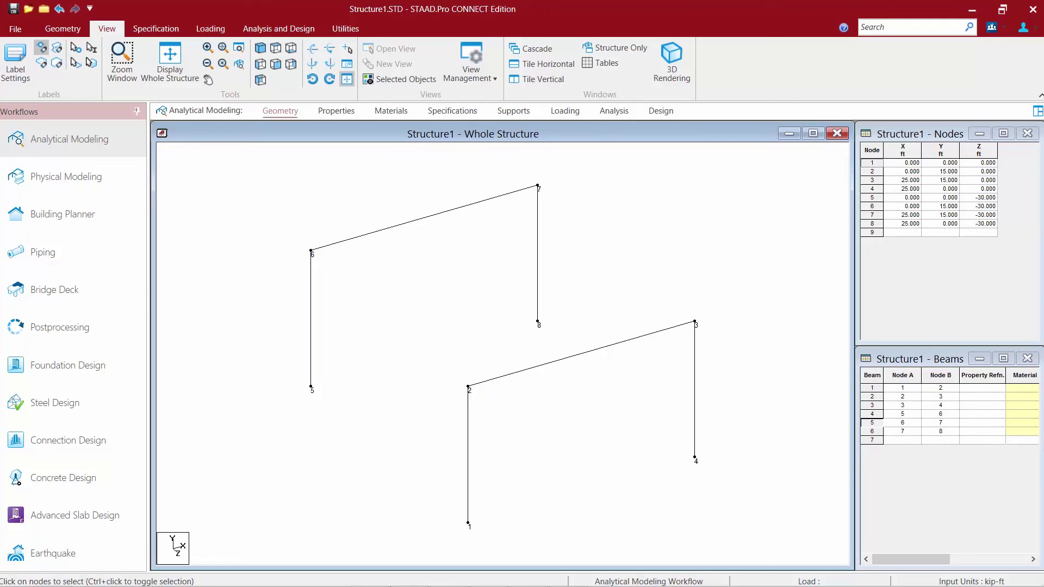
- Select the three rear-frame members and the front column between nodes 3 and 4 with the Beam Cursor, and clear the selection
left_click(65, 28)
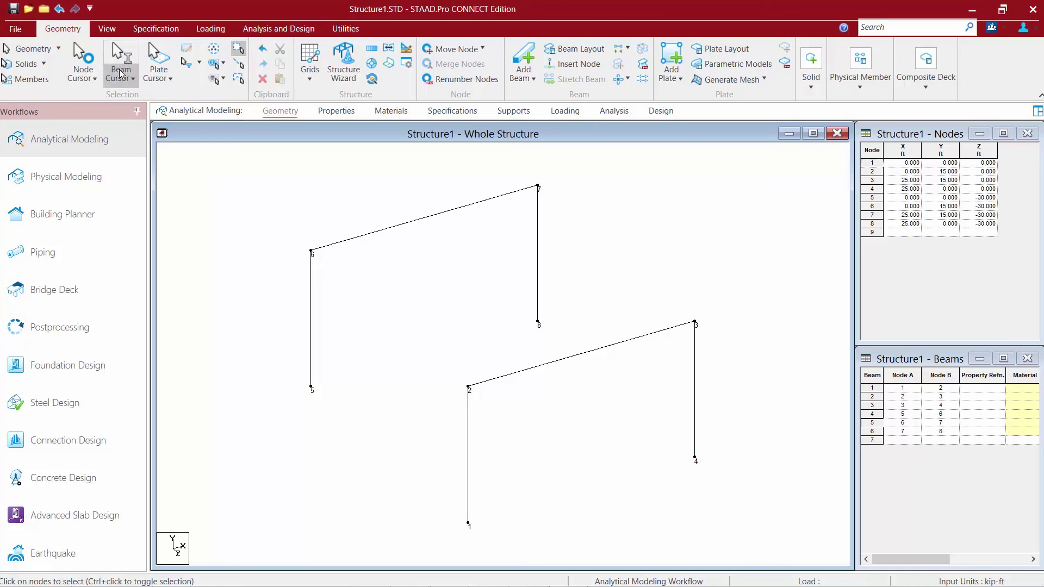
left_click(380, 232)
left_click(311, 298)
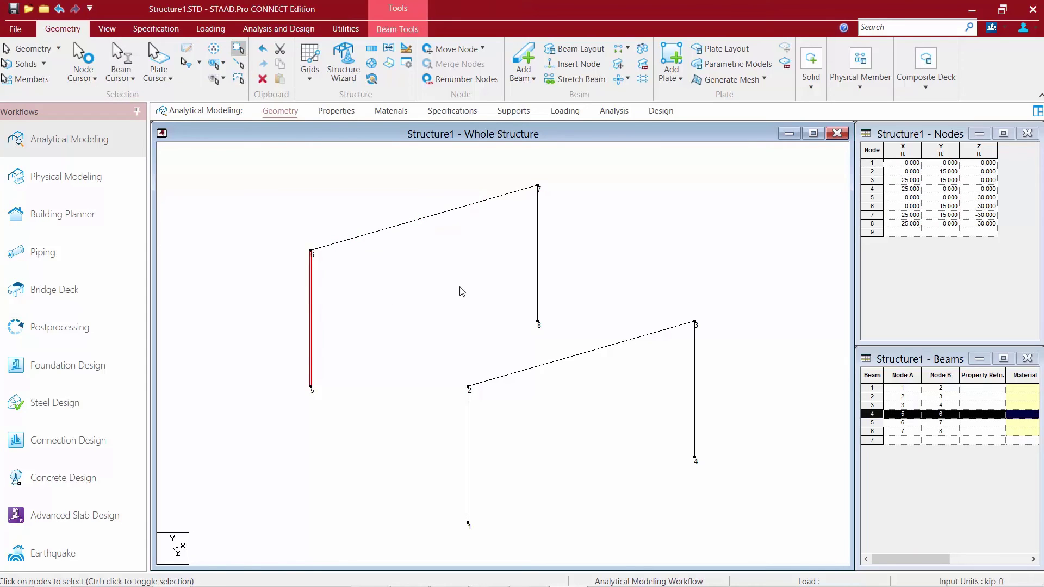
left_click(537, 259)
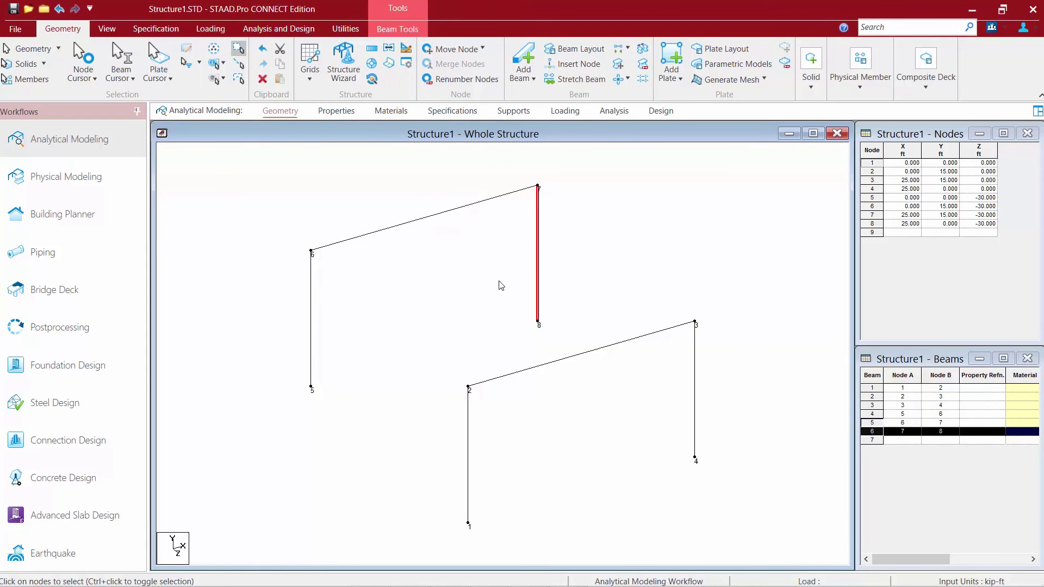
left_click(418, 220, "ctrl")
left_click(310, 285, "ctrl")
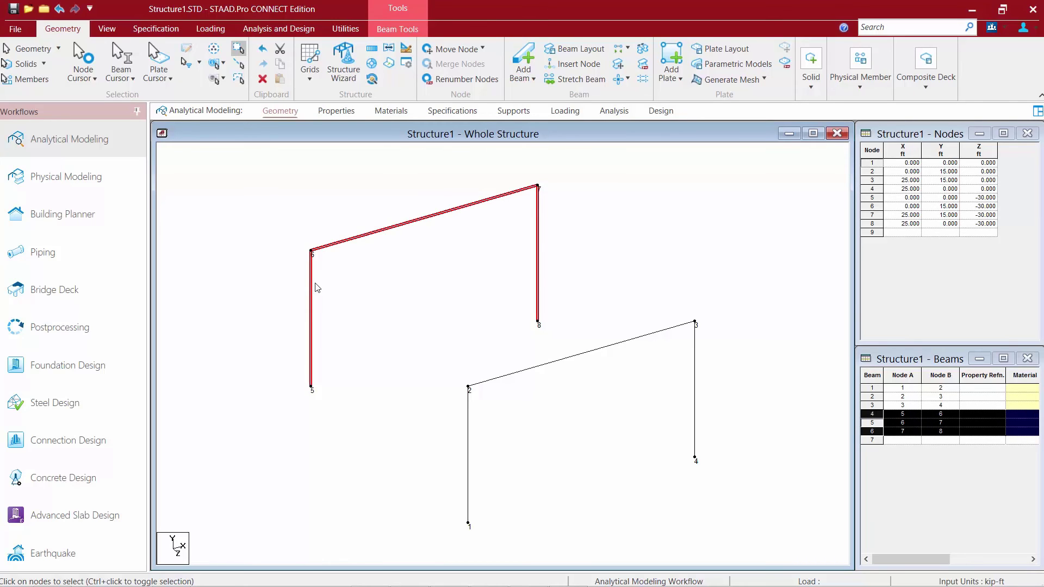
left_click_drag(725, 499, 651, 294)
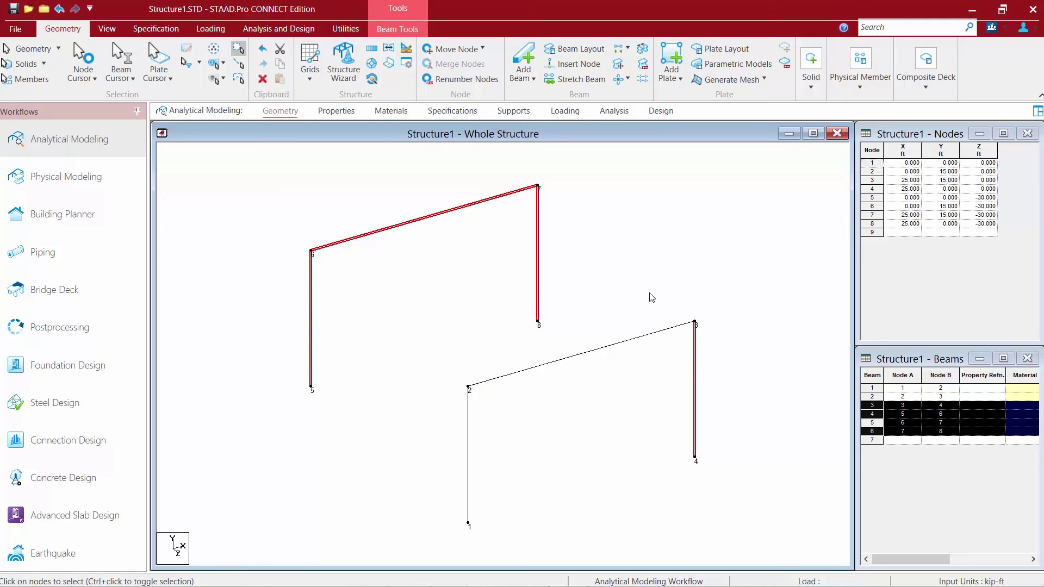
left_click(650, 292)
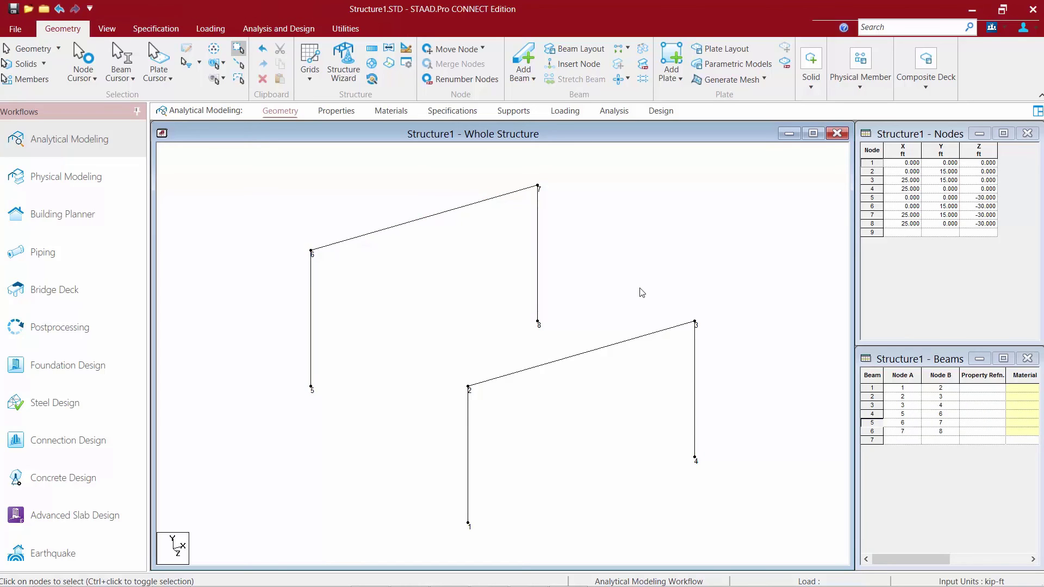
- Select nodes 6, 7 and 8 plus nodes 3 and 4 together with the Node Cursor, and clear the selection
left_click(78, 52)
left_click(308, 250)
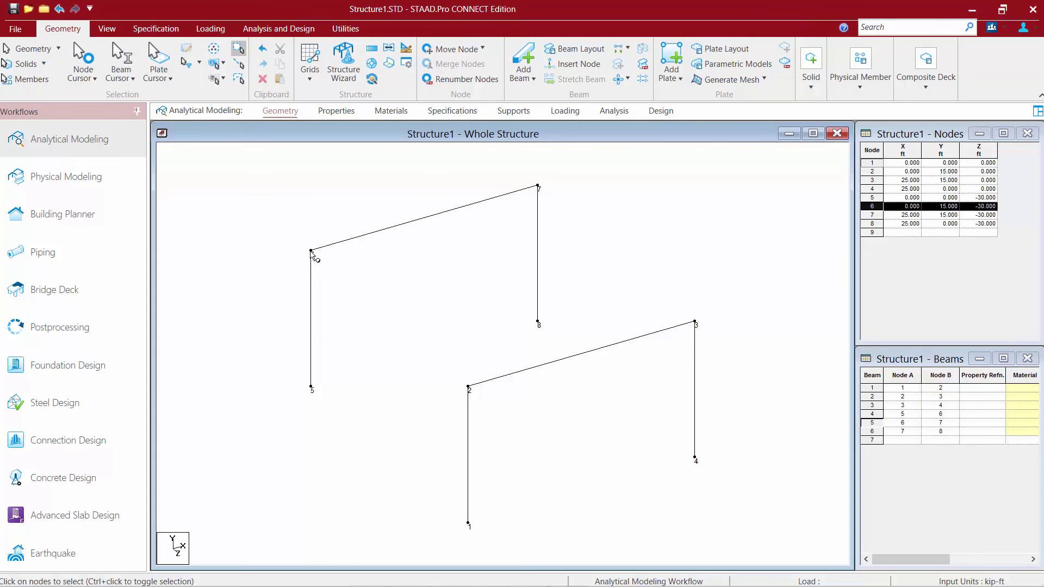
left_click(538, 186, "ctrl")
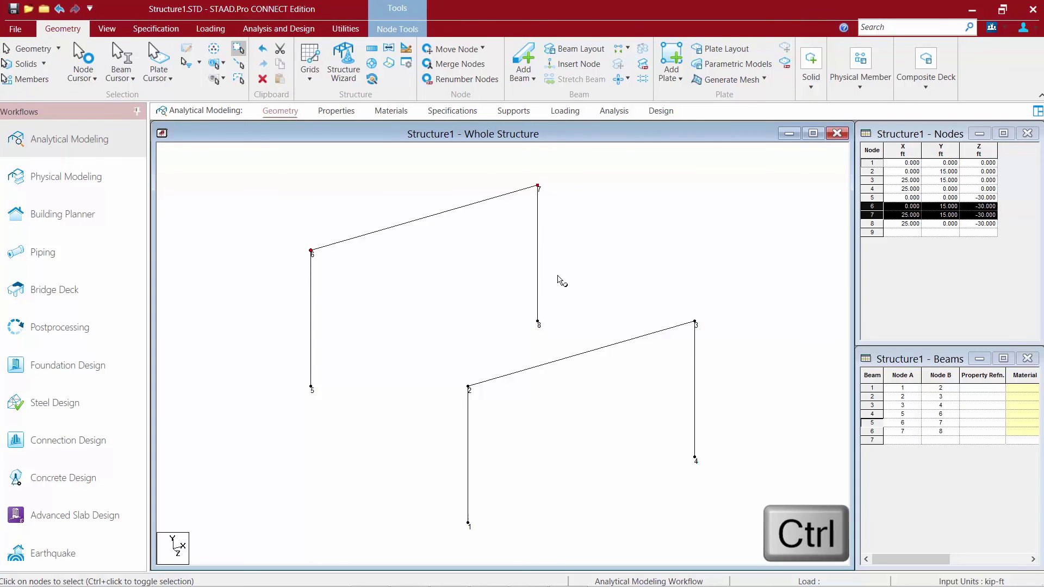
left_click(537, 322, "ctrl")
left_click_drag(727, 499, 661, 262, "ctrl")
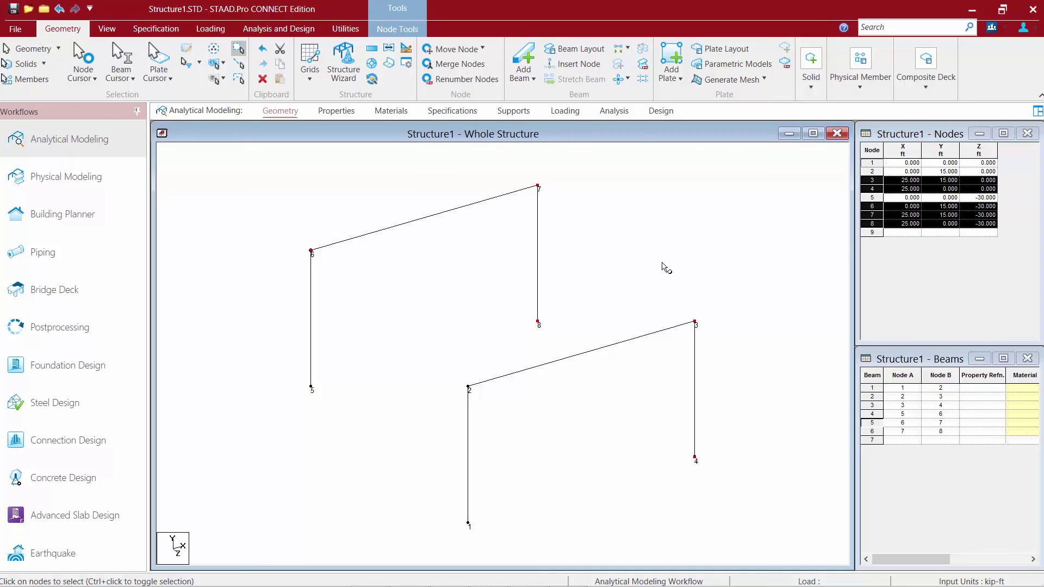
left_click(661, 262)
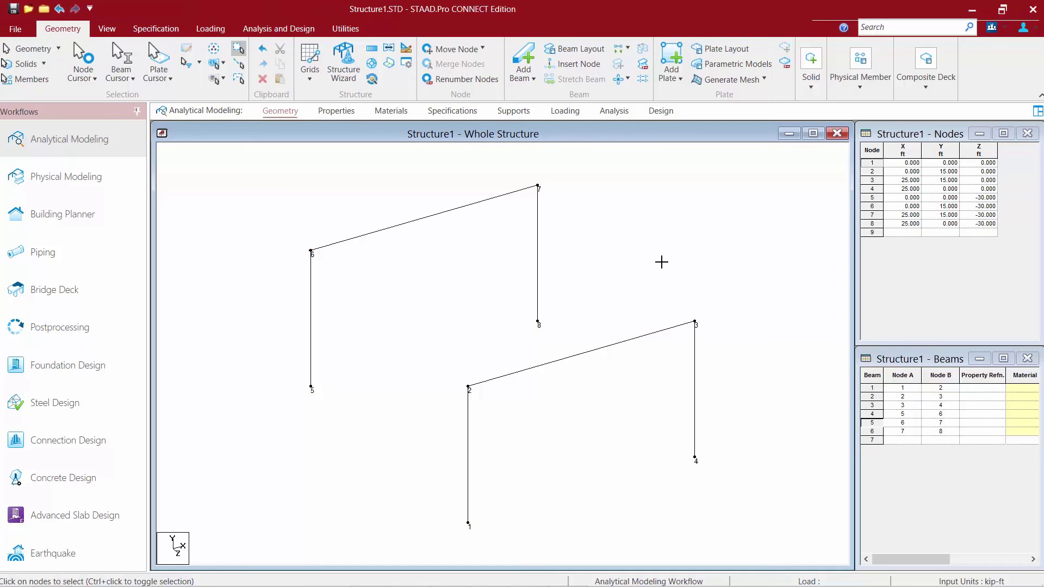
- Select node 5, node 2 and beam 3 one at a time from their table rows, and clear the selection
left_click(871, 198)
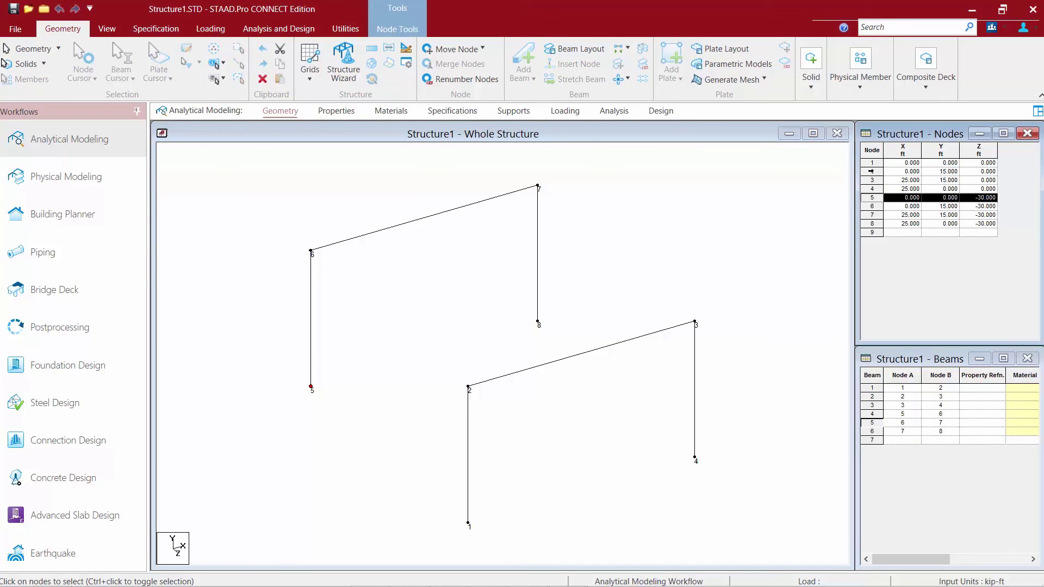
left_click(870, 172)
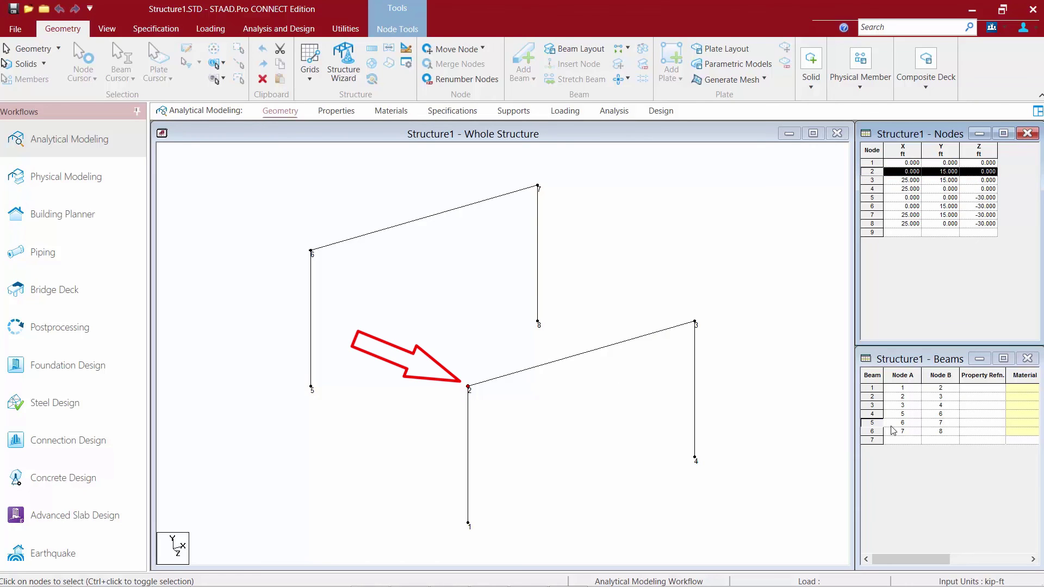
left_click(873, 404)
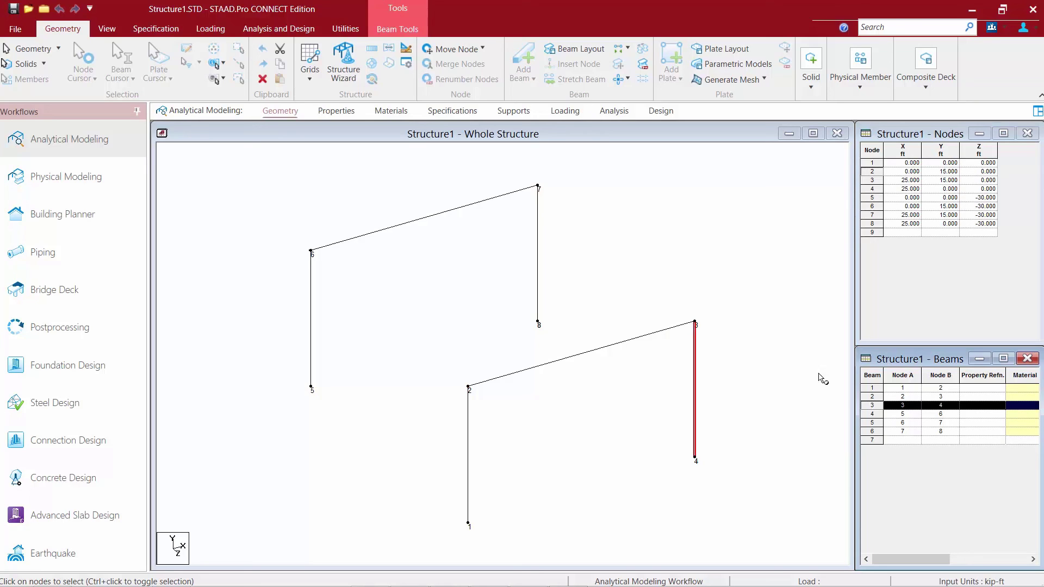
left_click(610, 236)
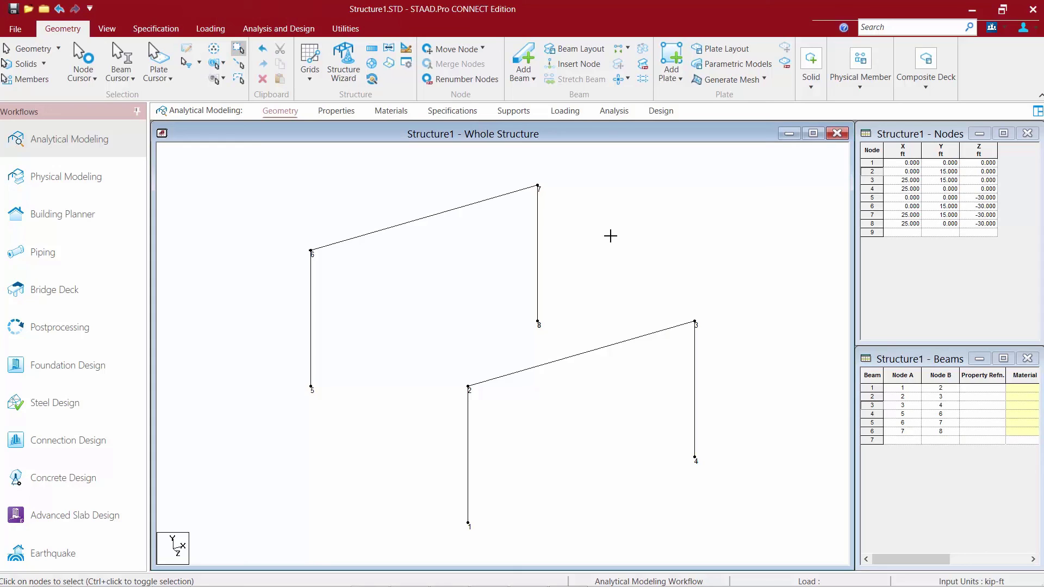
- Select the rear beam between nodes 6 and 7, and replace that selection with all beams parallel to Y
left_click(119, 81)
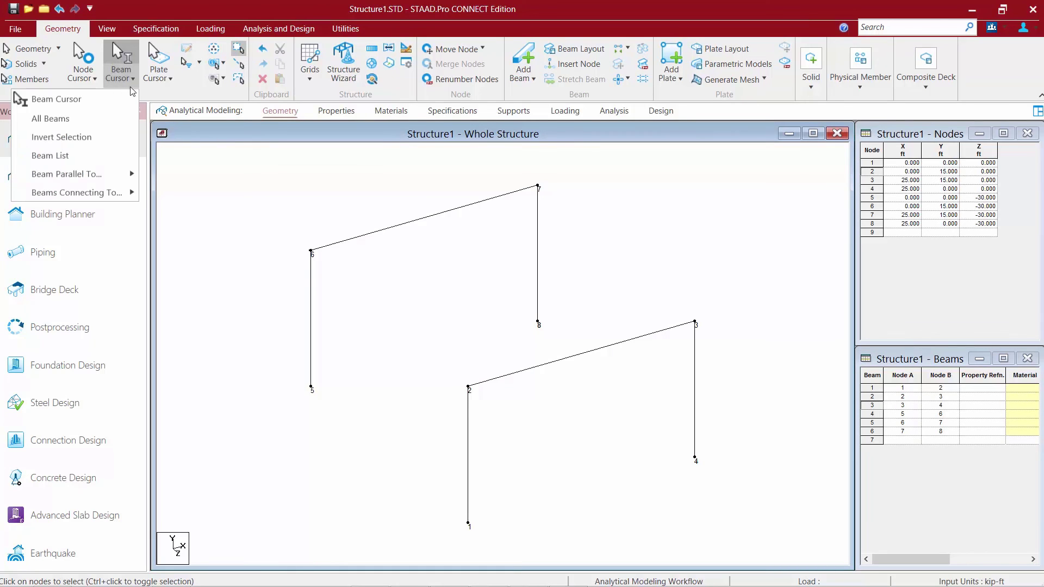
left_click(379, 232)
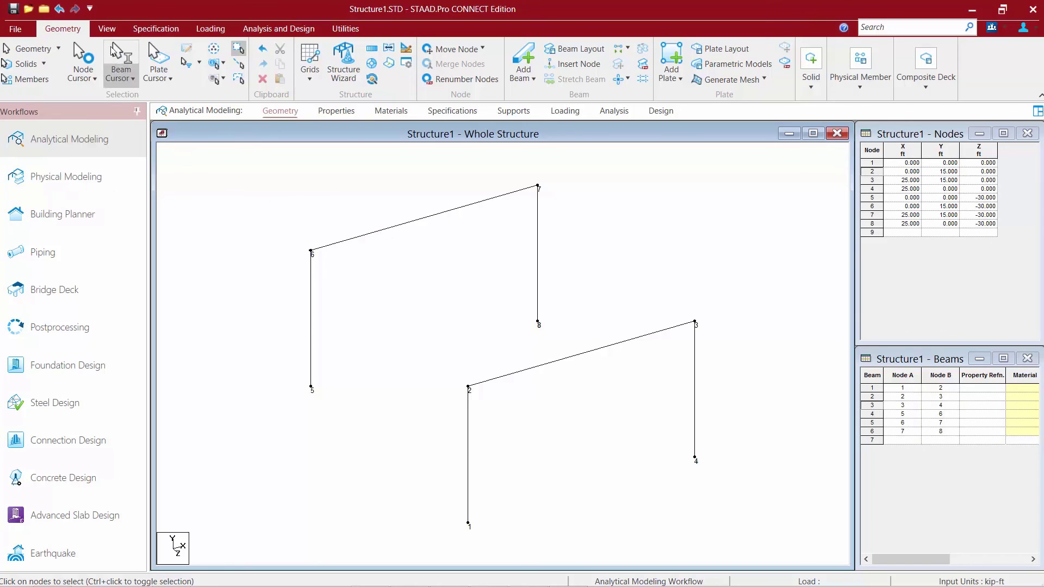
left_click(385, 229)
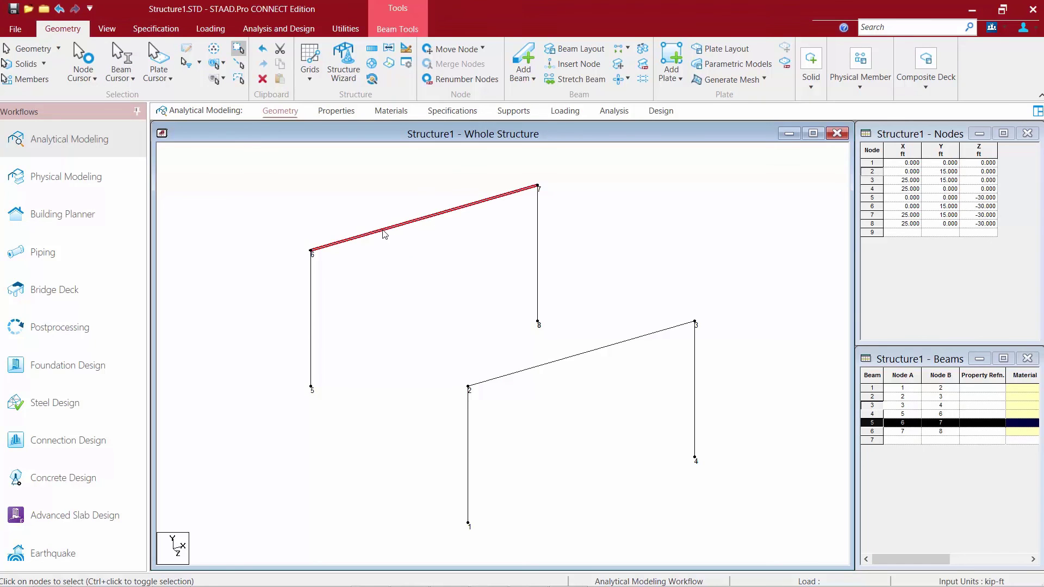
left_click(126, 82)
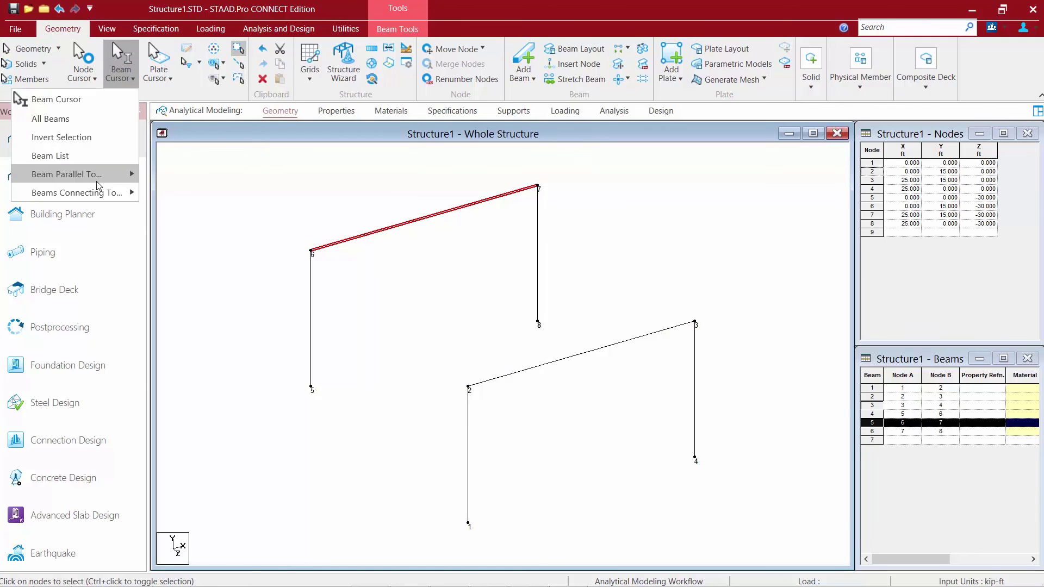
mouse_move(98, 181)
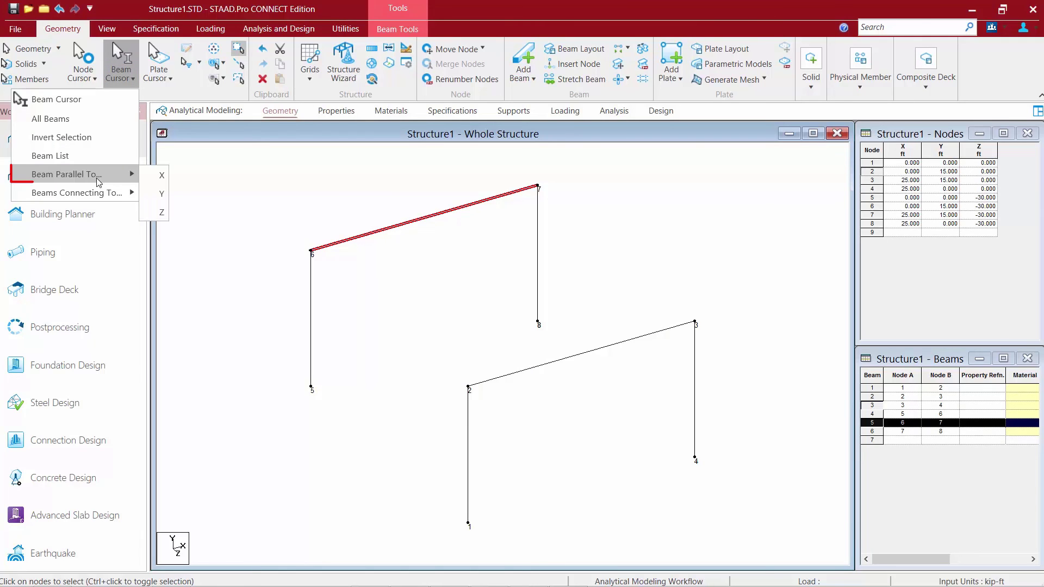
left_click(153, 195)
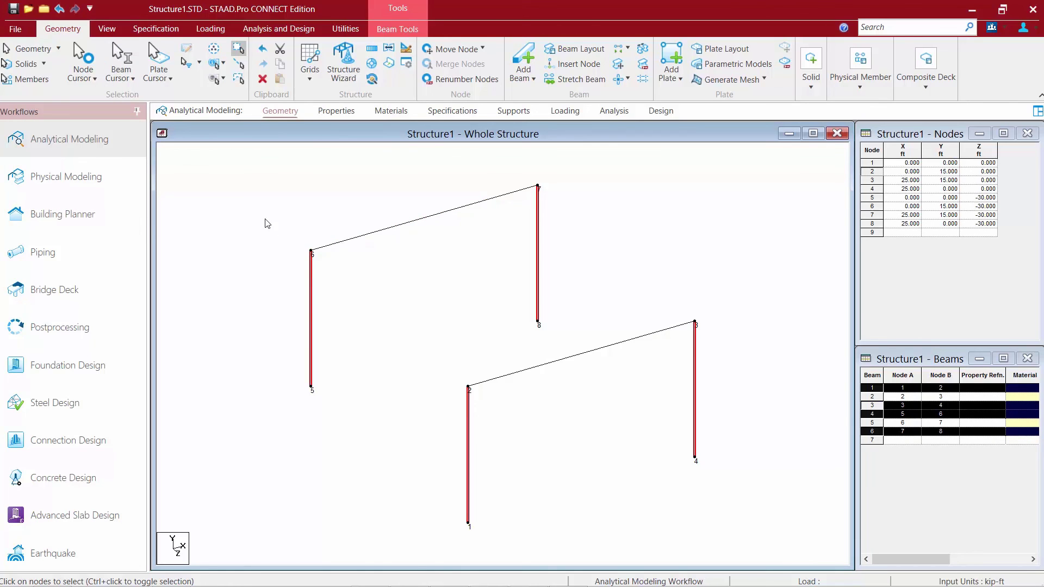
- Invert the beam selection to the two horizontal beams, and clear it
left_click(119, 76)
left_click(90, 134)
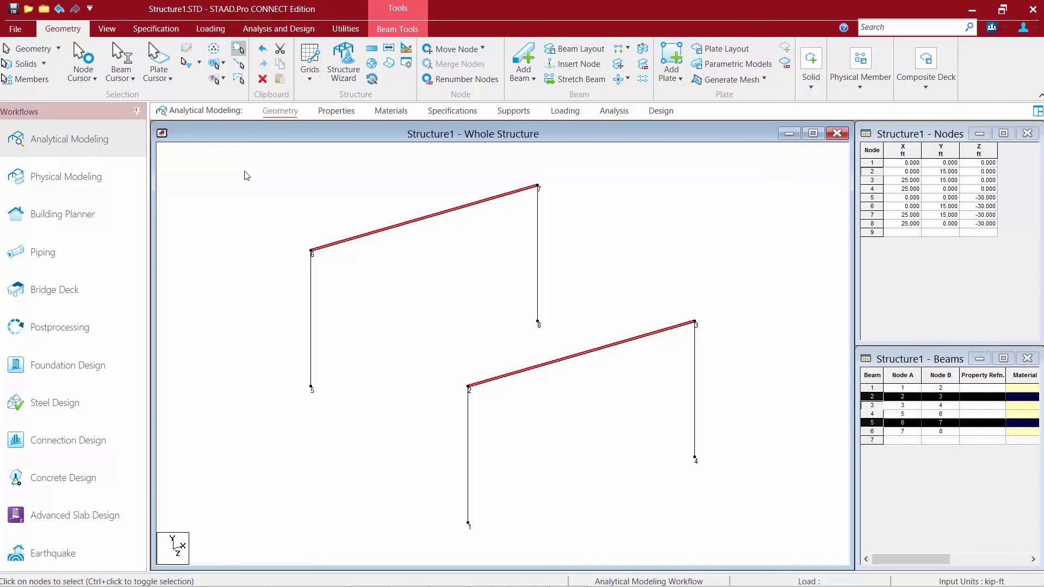
left_click(244, 171)
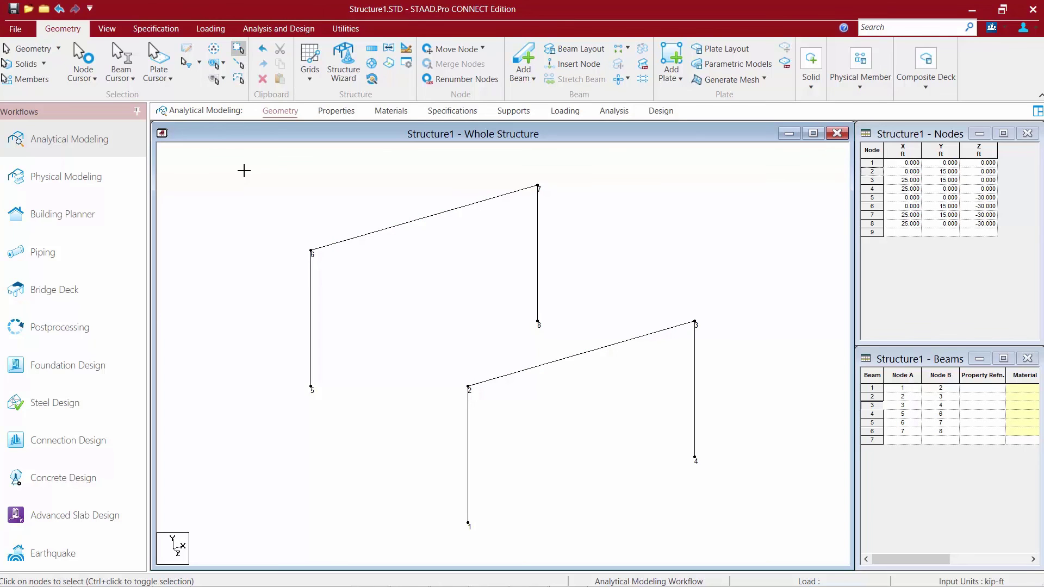